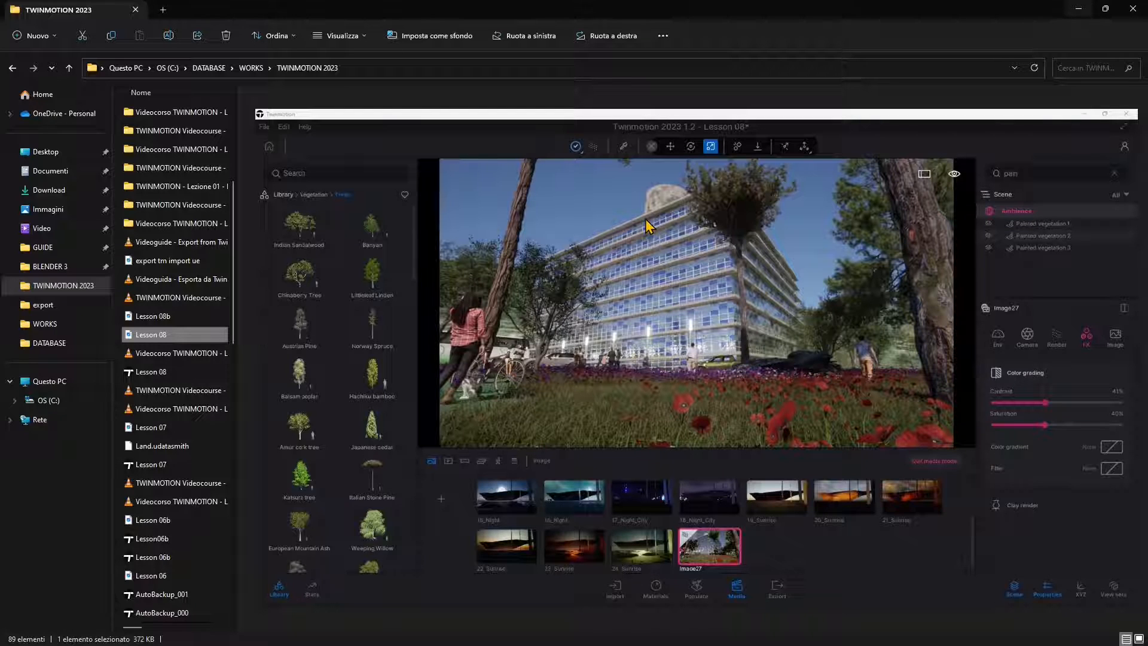
- Compare the Lesson 08 and Lesson 08b render images by alternating their previews in the TWINMOTION 2023 folder
click(180, 317)
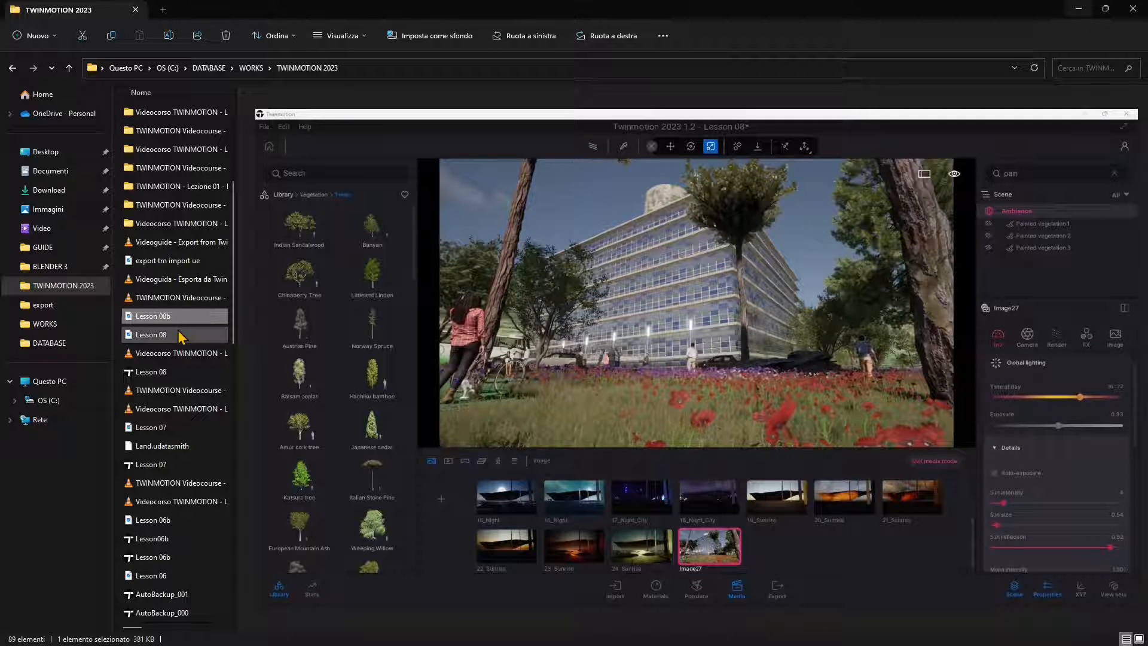
click(180, 336)
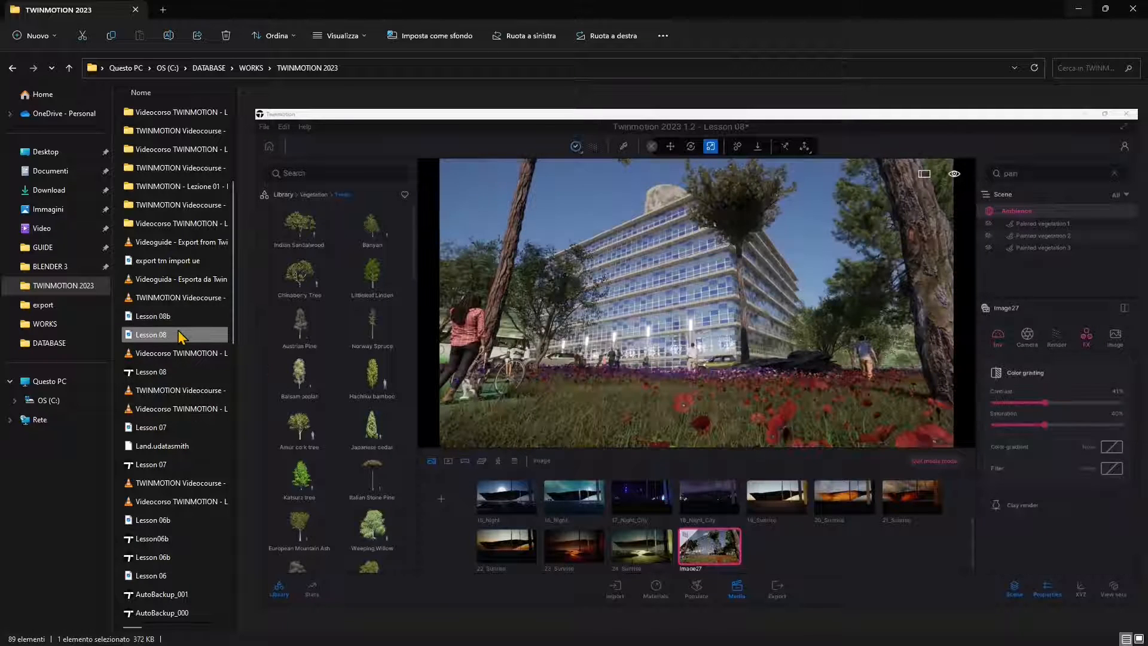
click(183, 317)
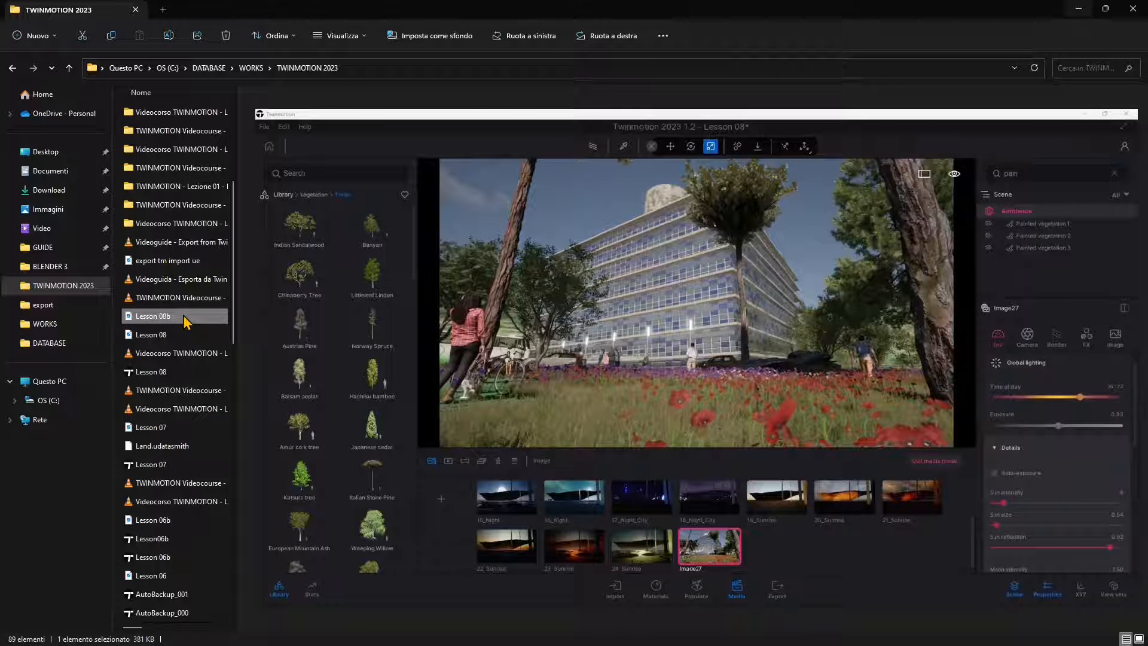
click(189, 335)
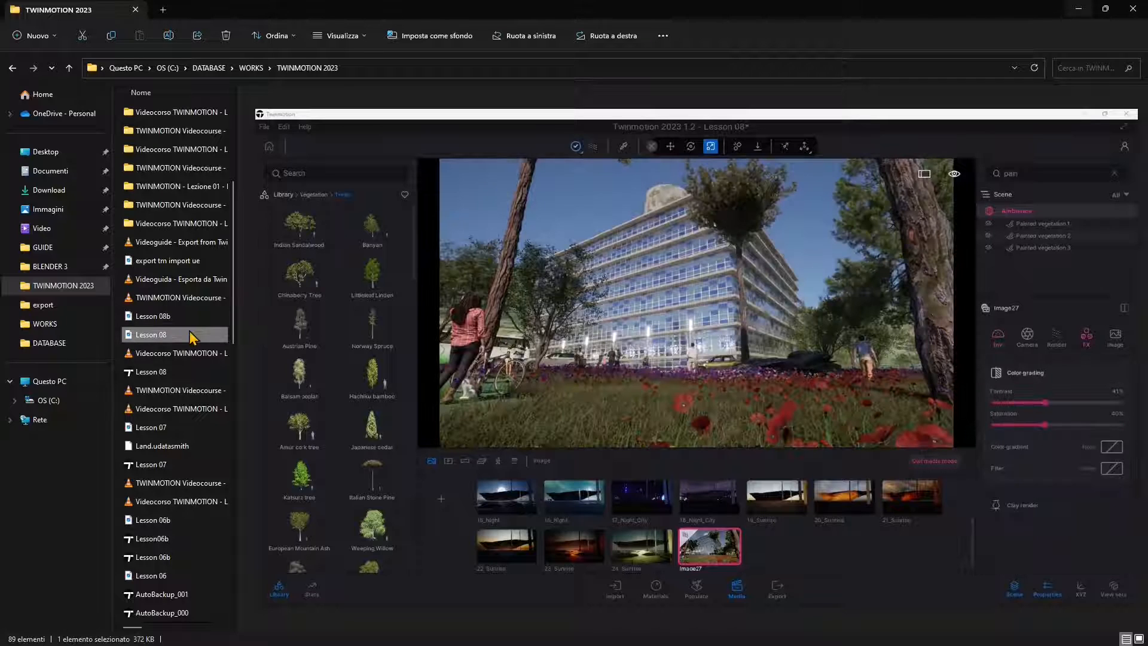
click(190, 317)
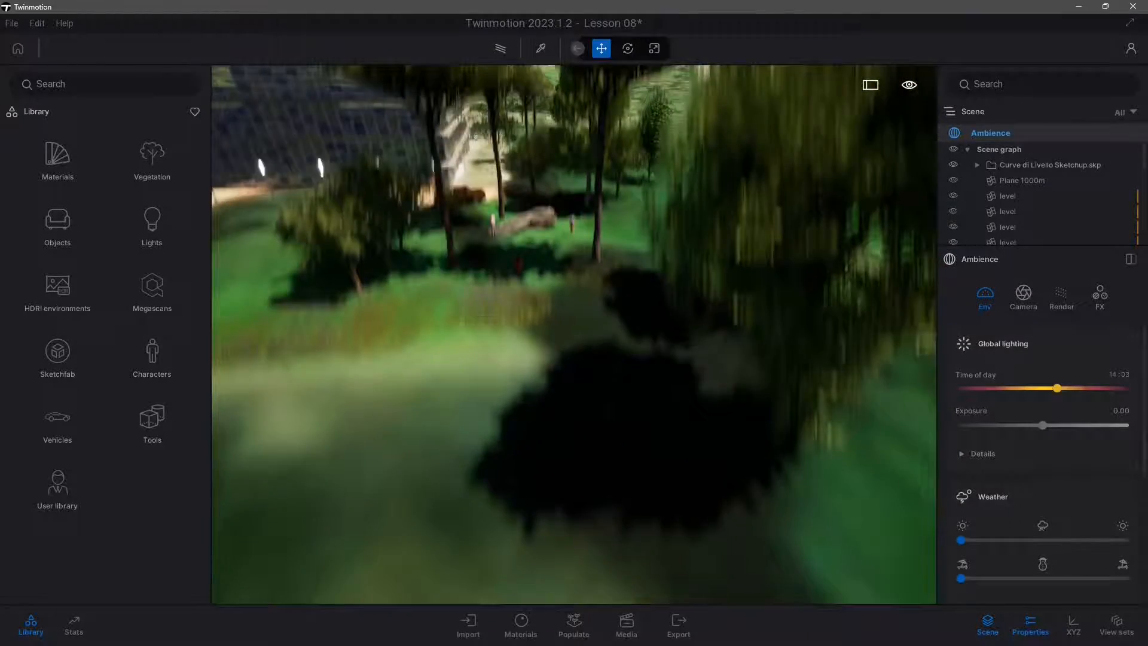
- Examine the Lesson 08 scene in Twinmotion around the flower meadow, trees and office building, selecting the building's box
key(s)
key(w)
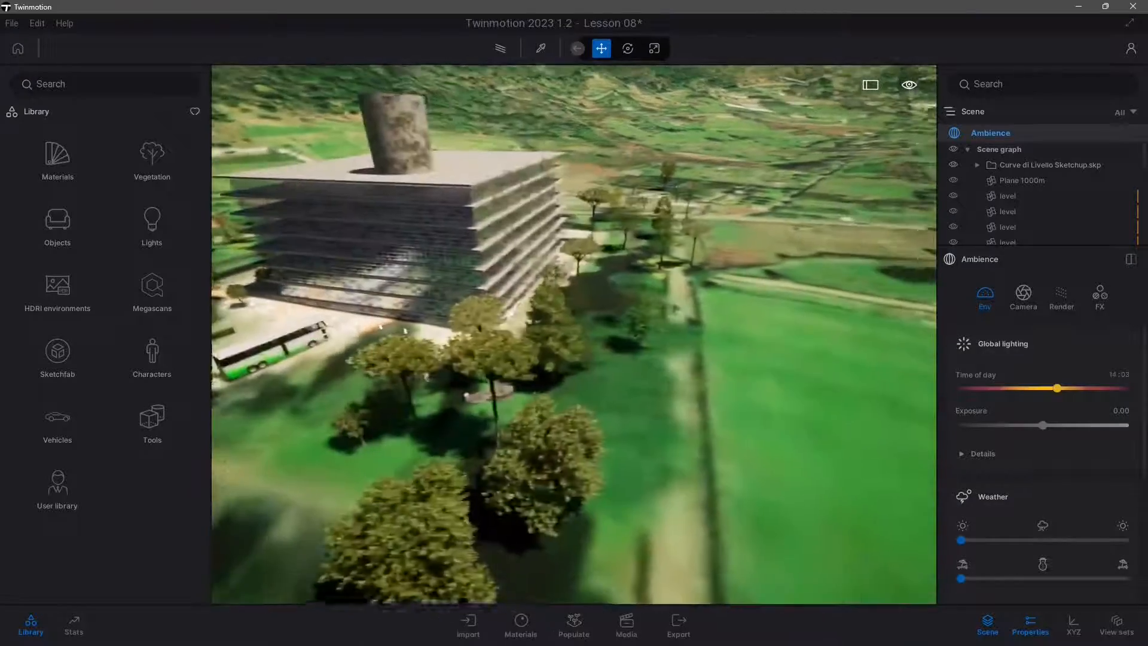
key(w)
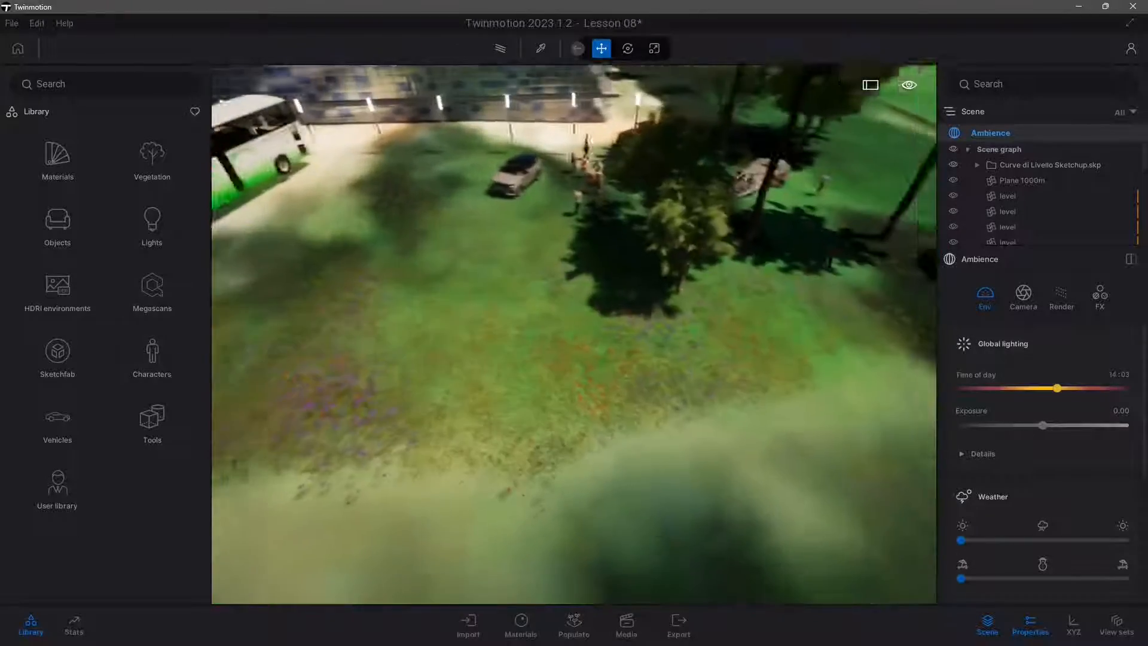
key(w)
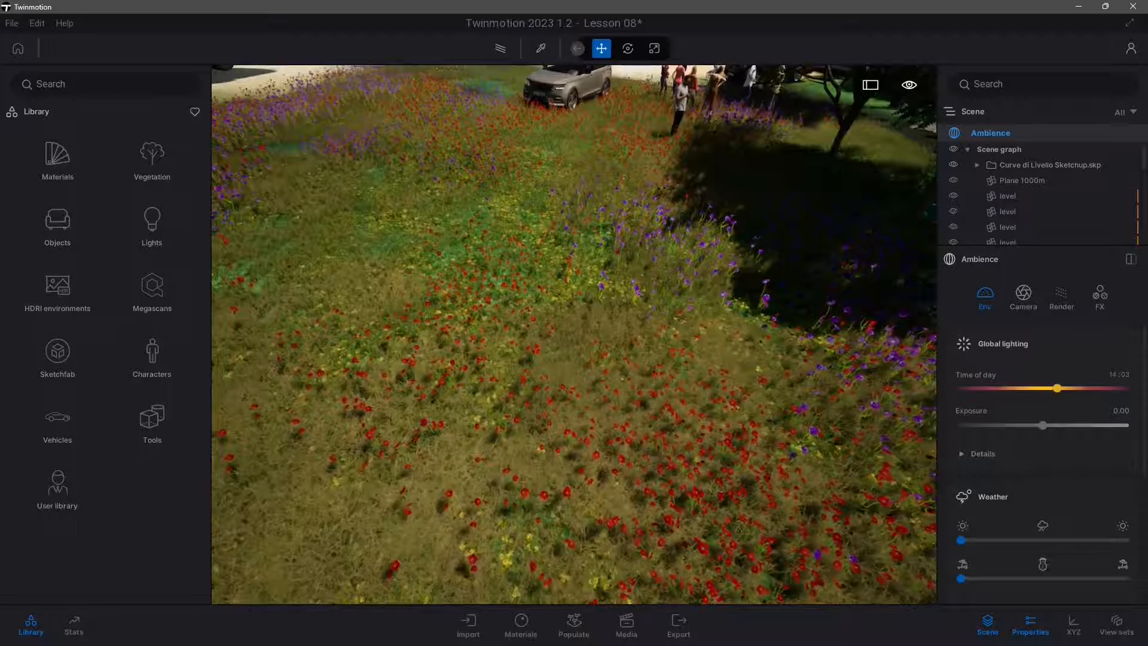
right_drag(573, 335, 571, 180)
right_drag(625, 364, 626, 360)
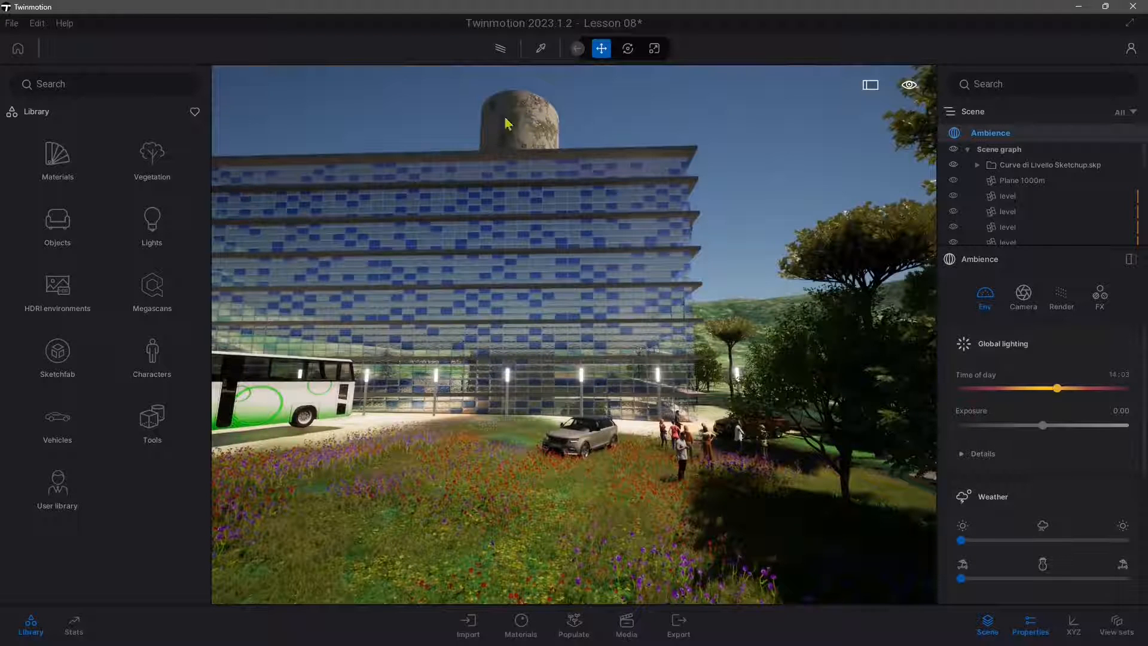
right_drag(715, 286, 659, 304)
click(573, 185)
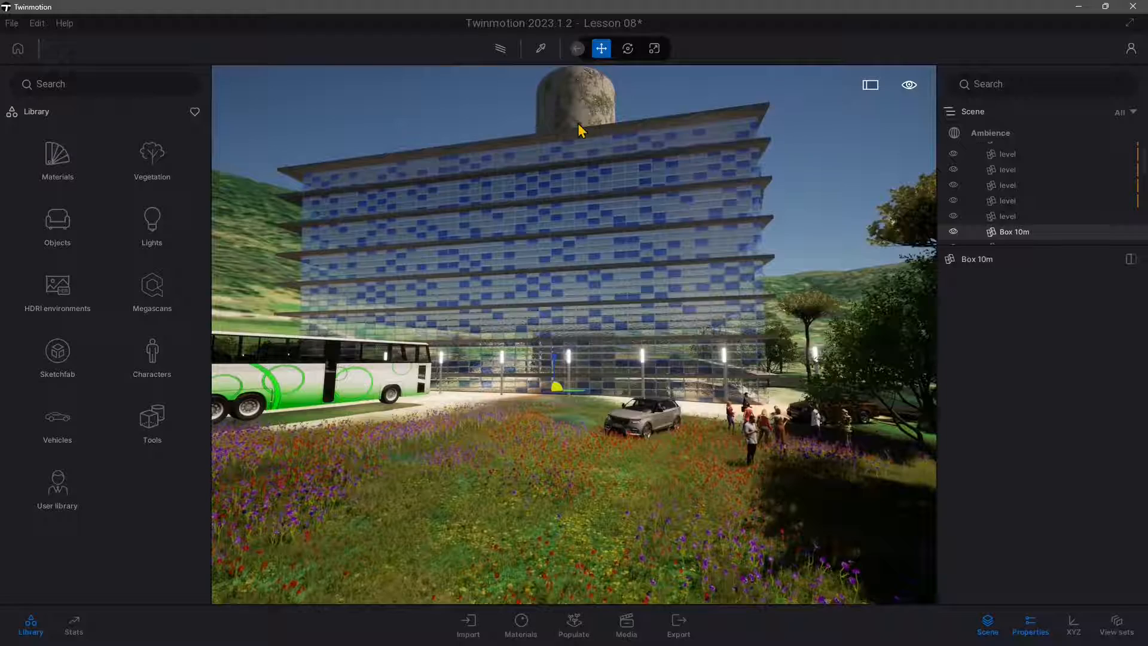
right_drag(489, 273, 553, 299)
key(s)
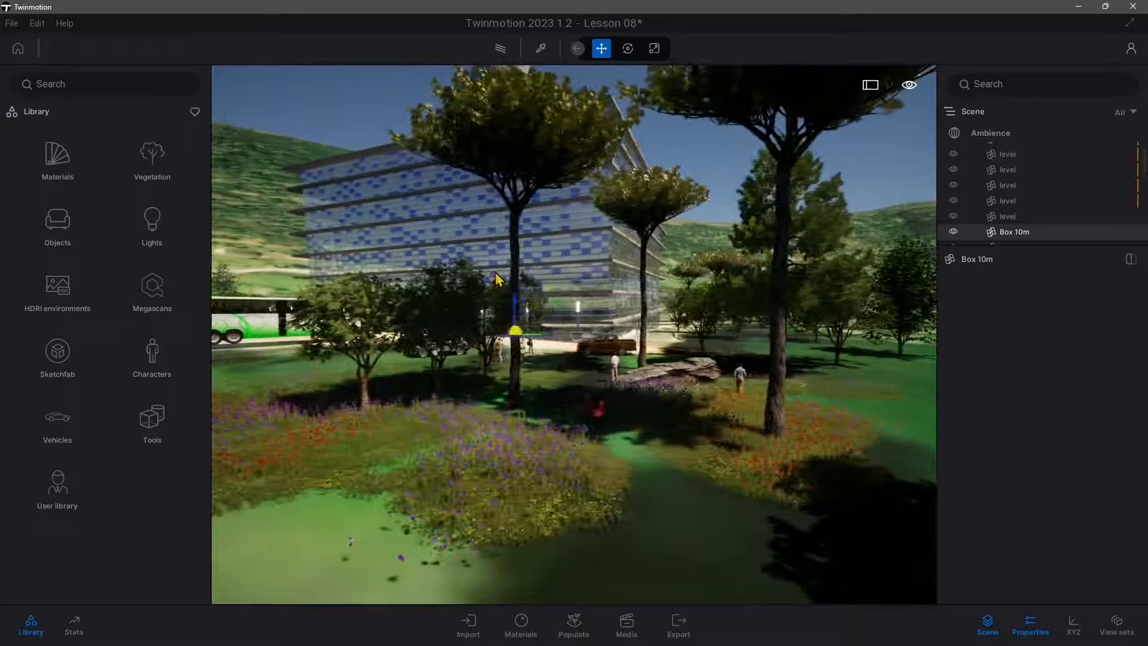
click(12, 24)
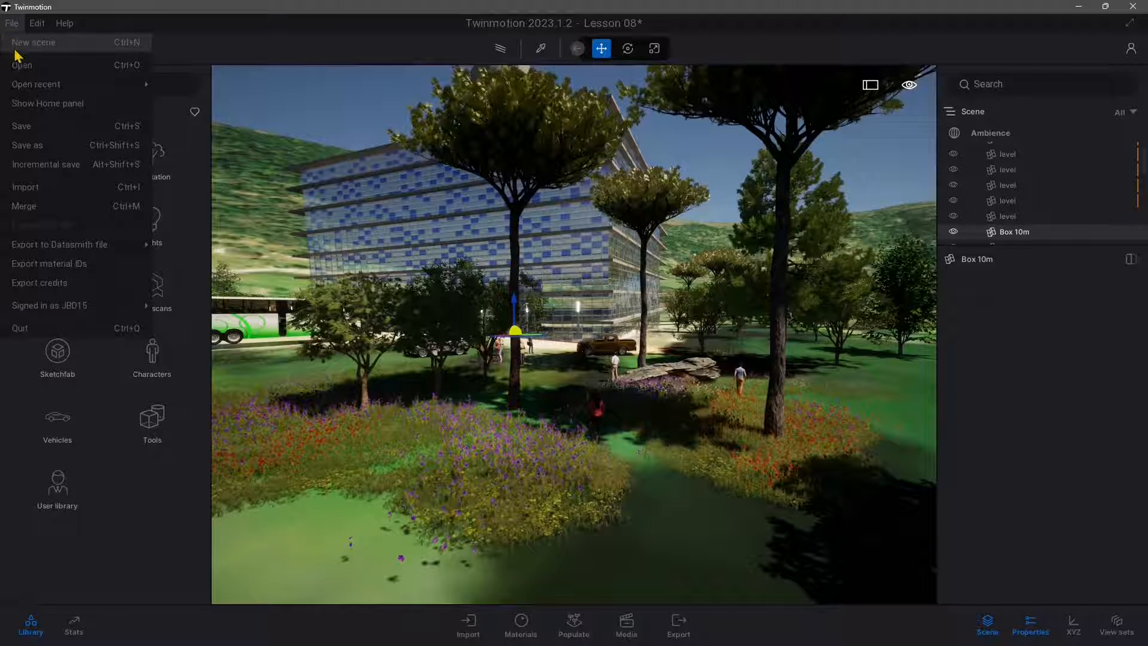
mouse_move(27, 81)
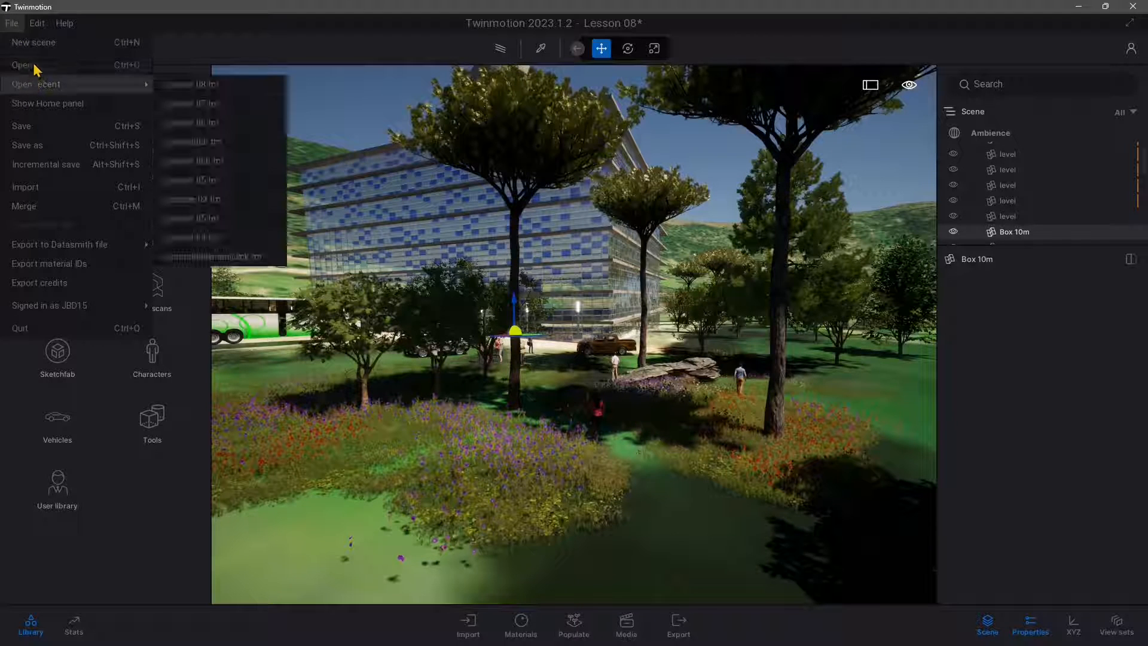
click(256, 47)
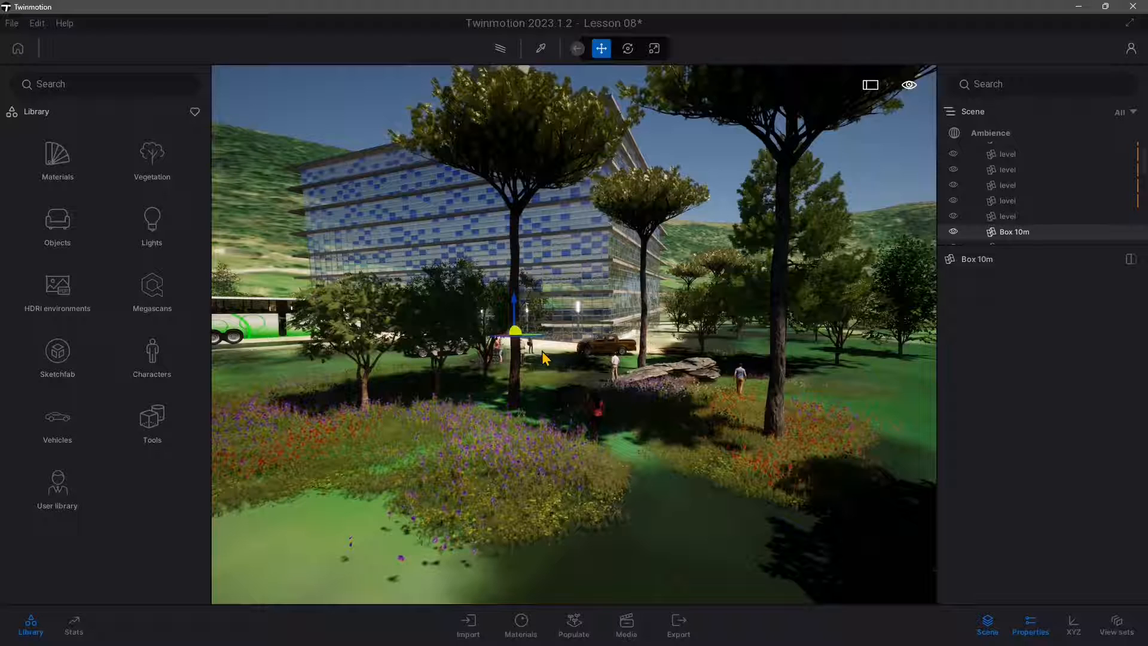
- Open the Day & Night Skies template without saving the current scene, and start saving the new scene as a separate file
click(18, 49)
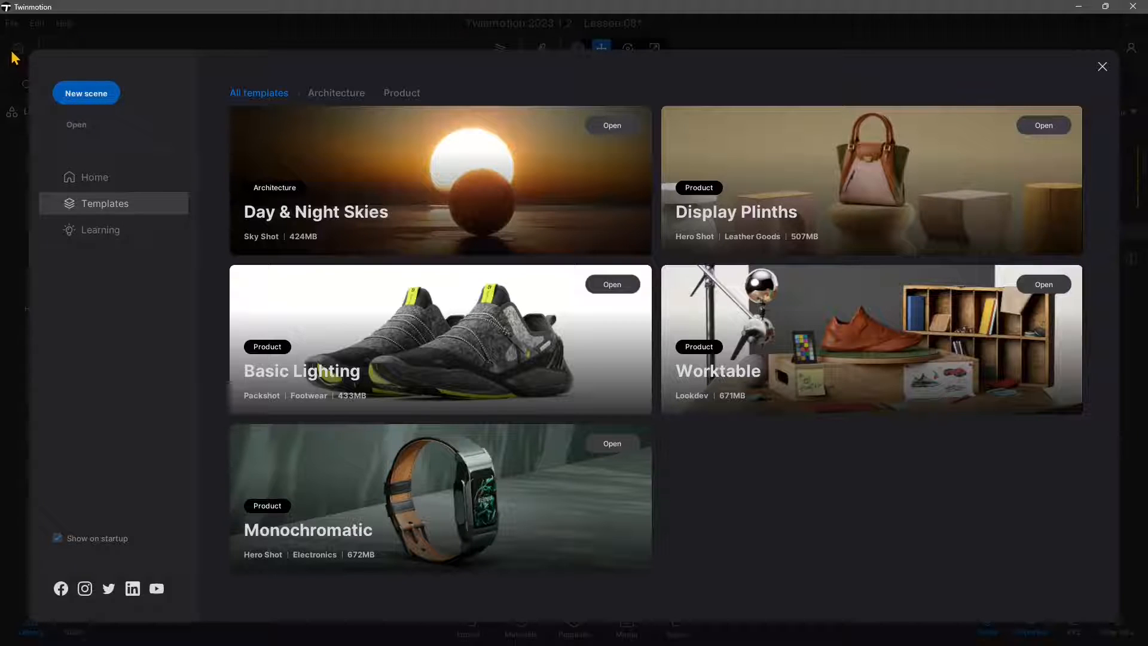
click(381, 208)
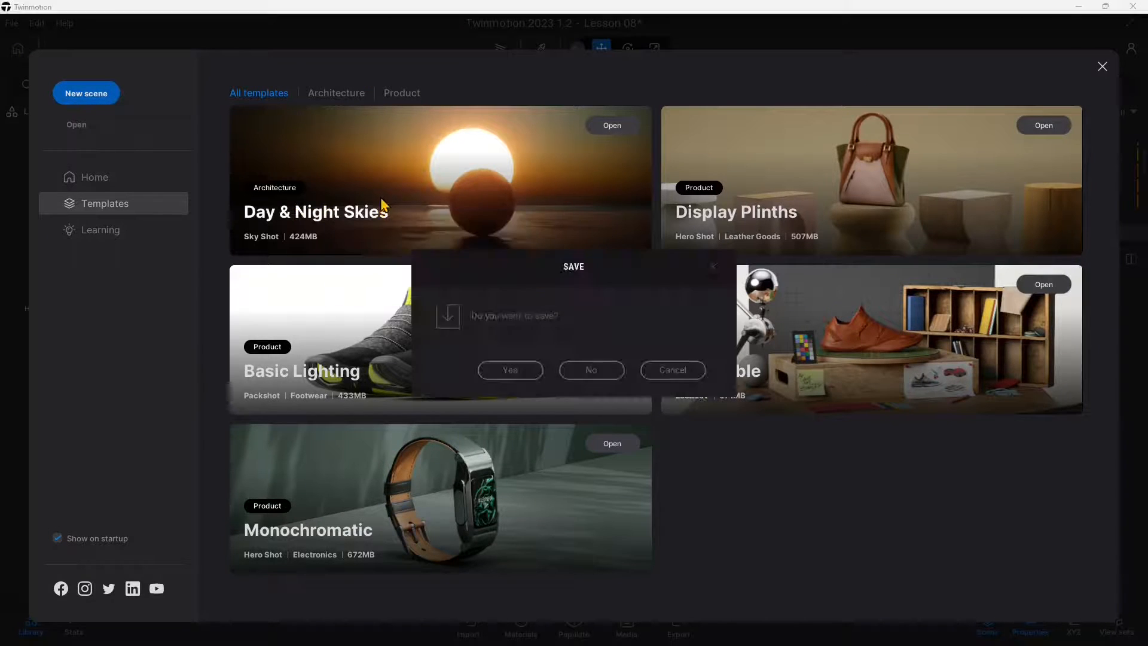
click(591, 371)
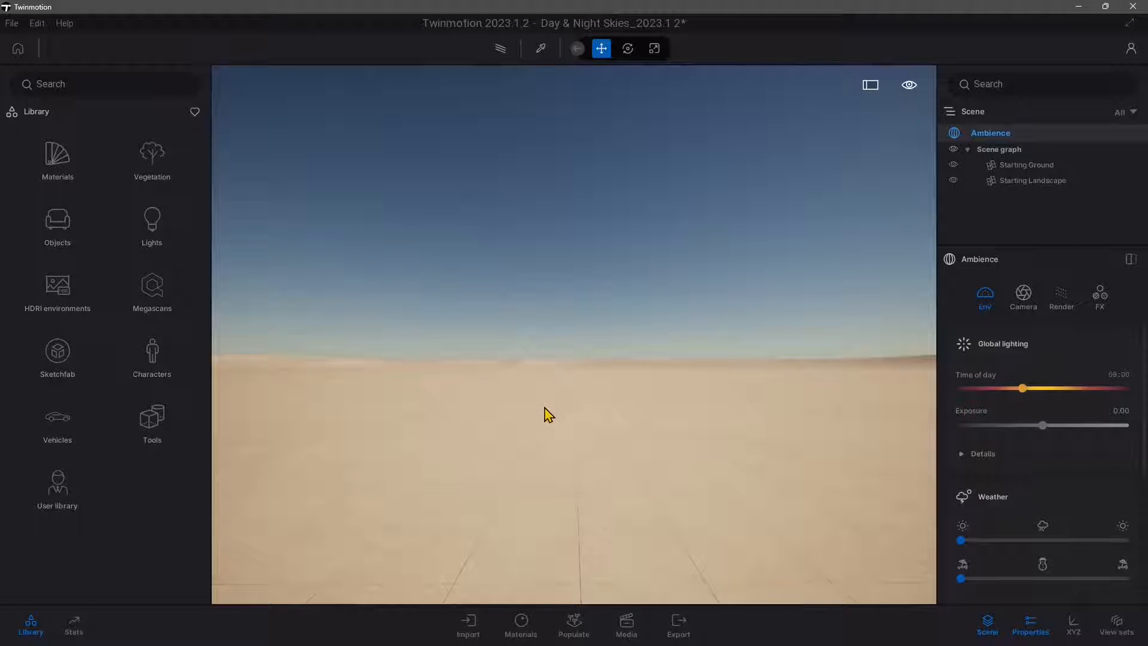
click(13, 23)
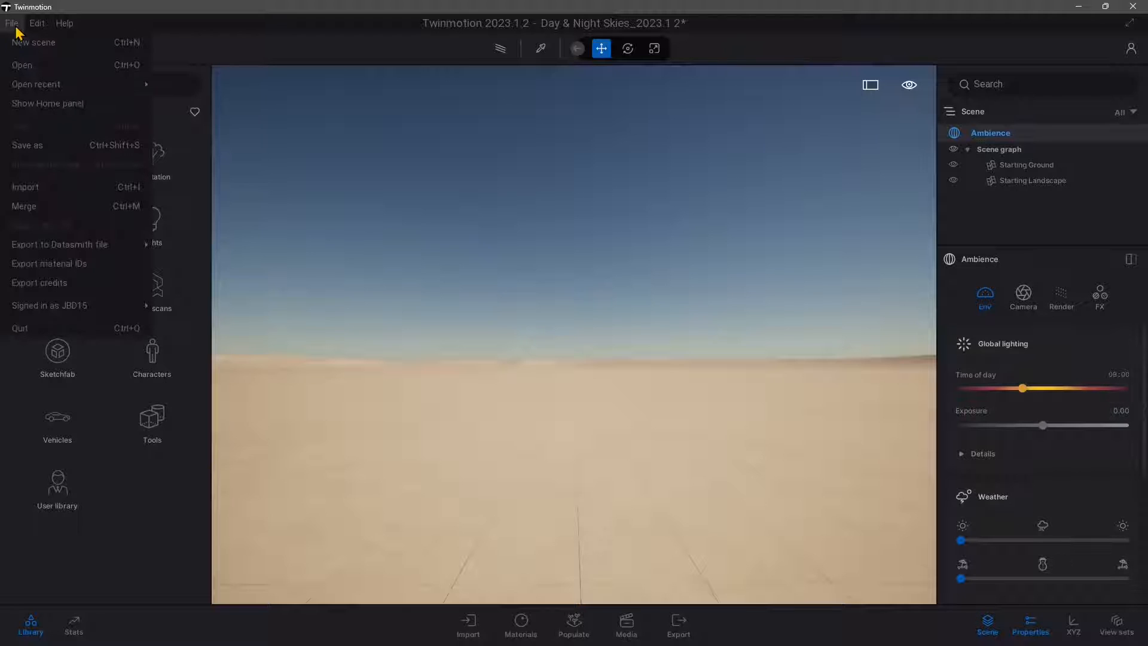
click(58, 148)
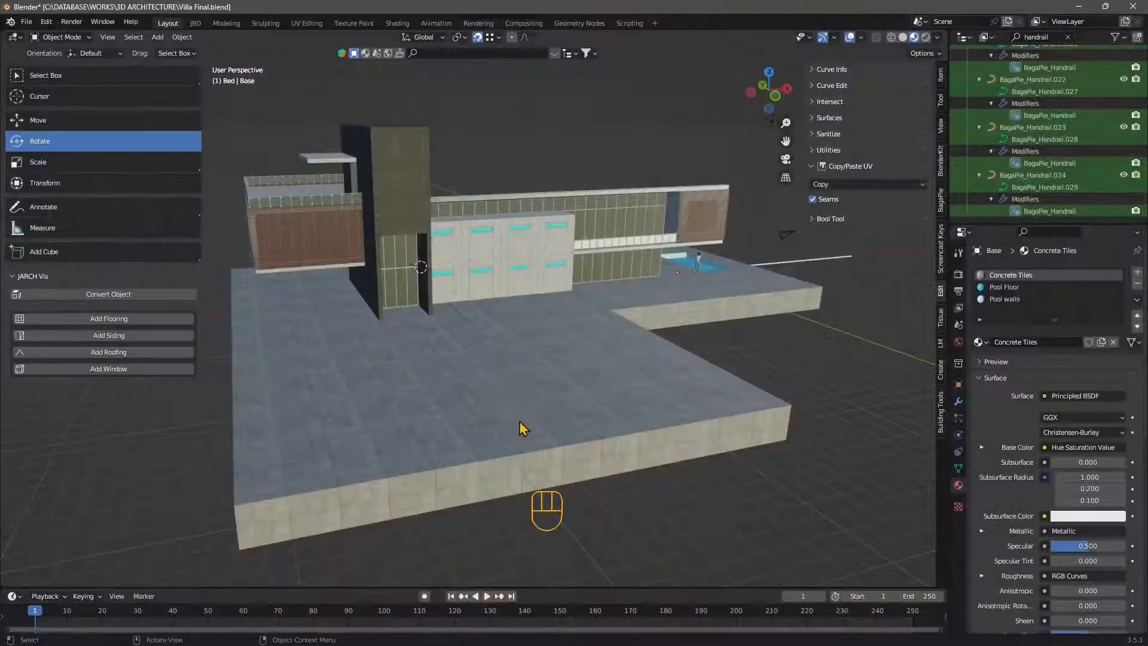
- Switch to Blender and set up an FBX export of the villa as Villa Final.fbx in the TWINMOTION 2023\import folder
middle_drag(520, 428, 511, 404)
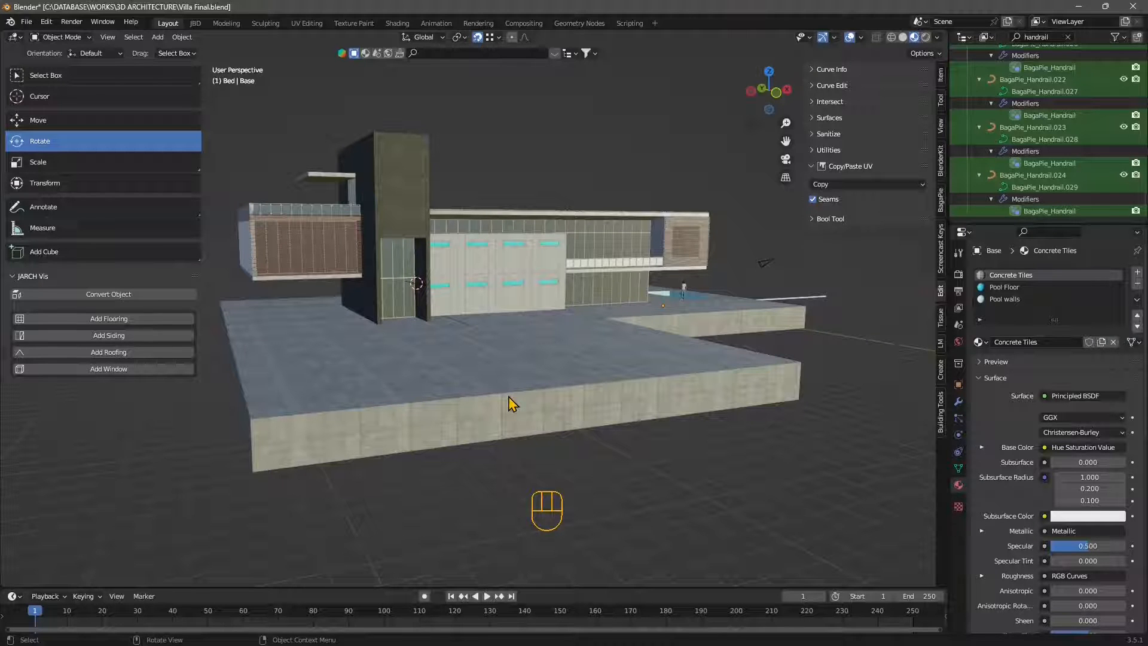
middle_drag(640, 285, 487, 397)
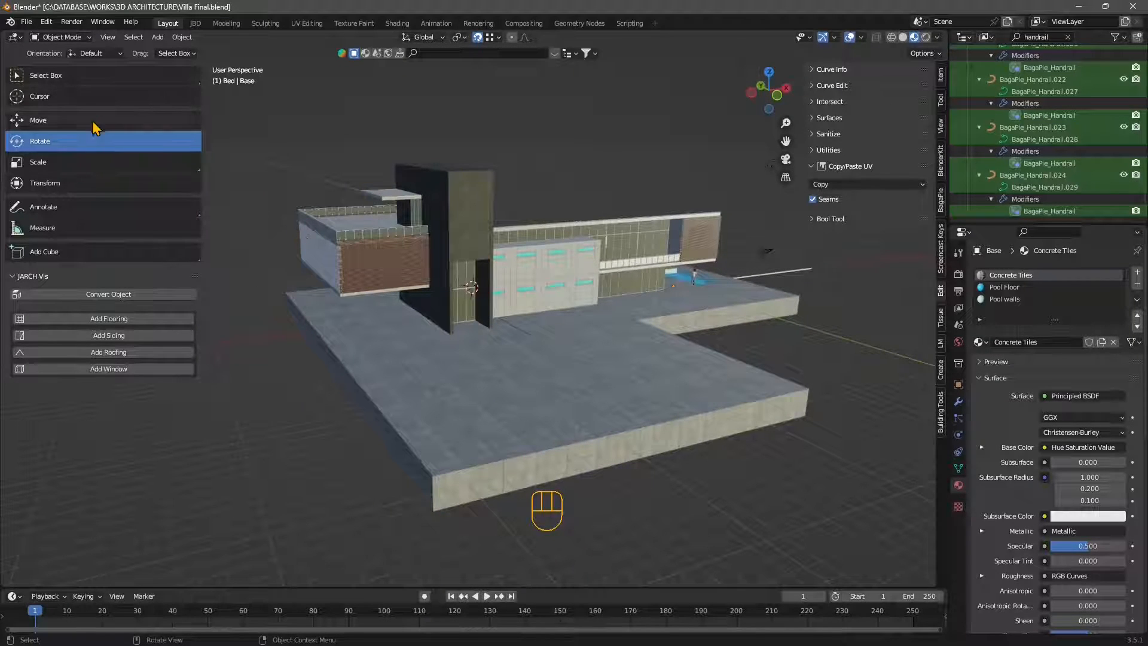
click(26, 22)
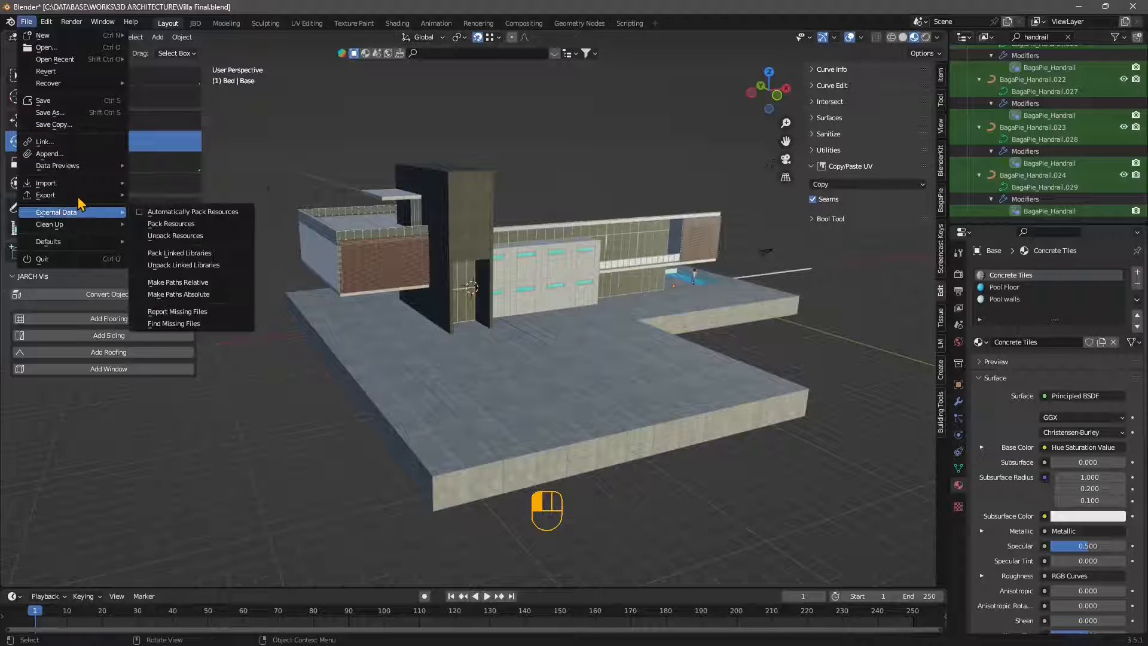
mouse_move(77, 195)
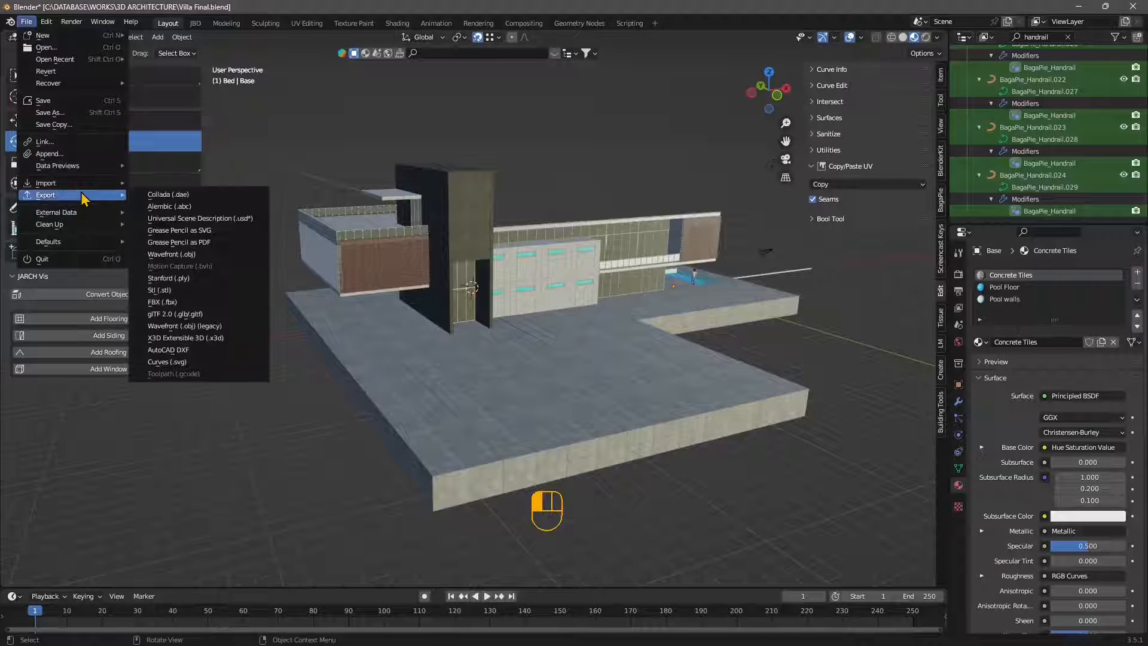
click(172, 305)
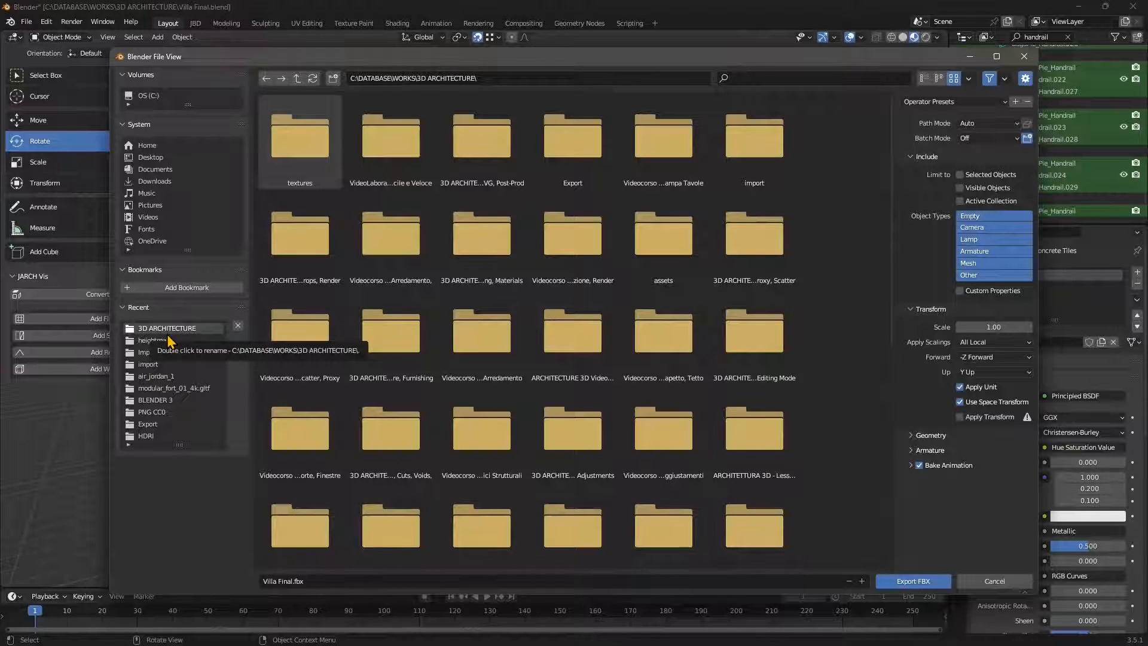
click(298, 79)
double_click(301, 139)
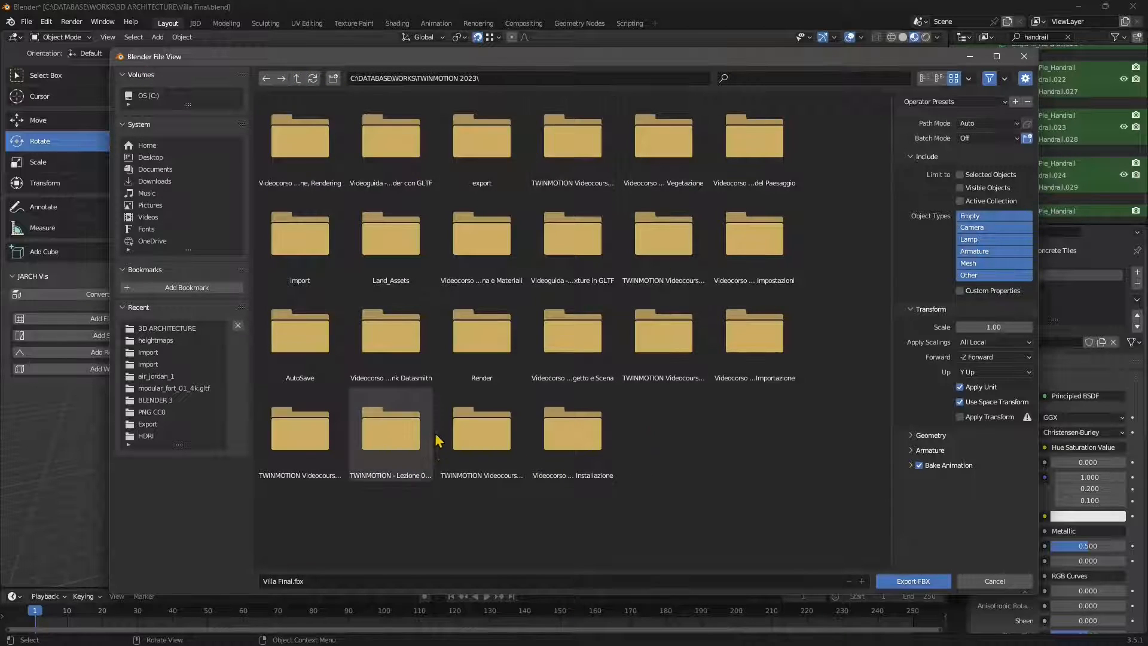
double_click(298, 251)
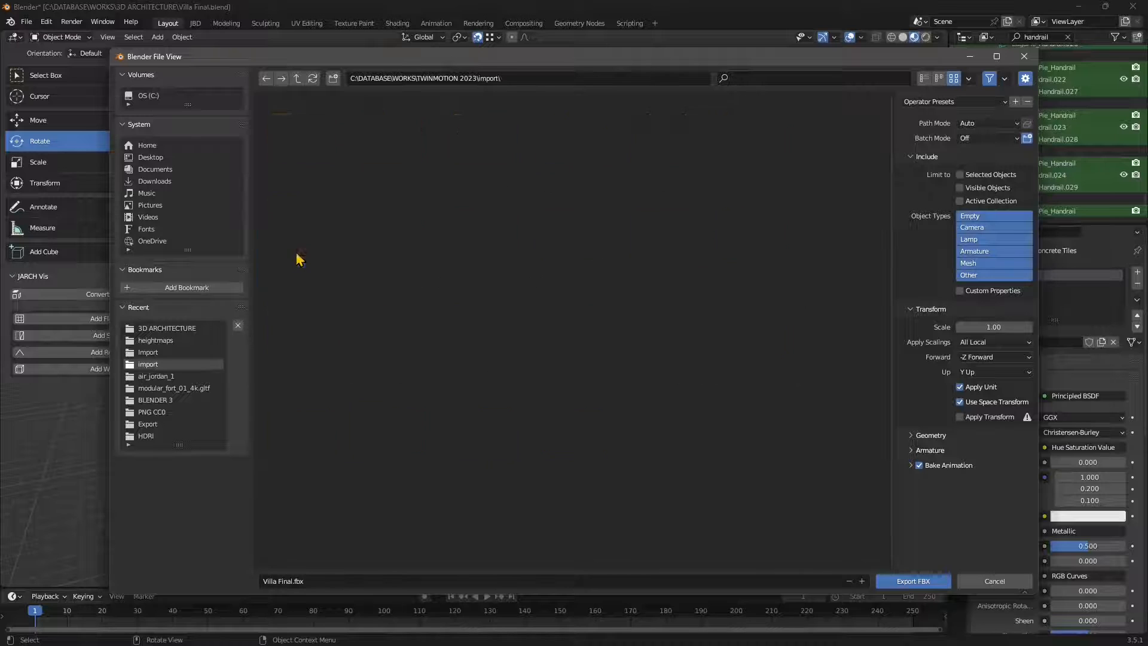
click(329, 581)
click(330, 583)
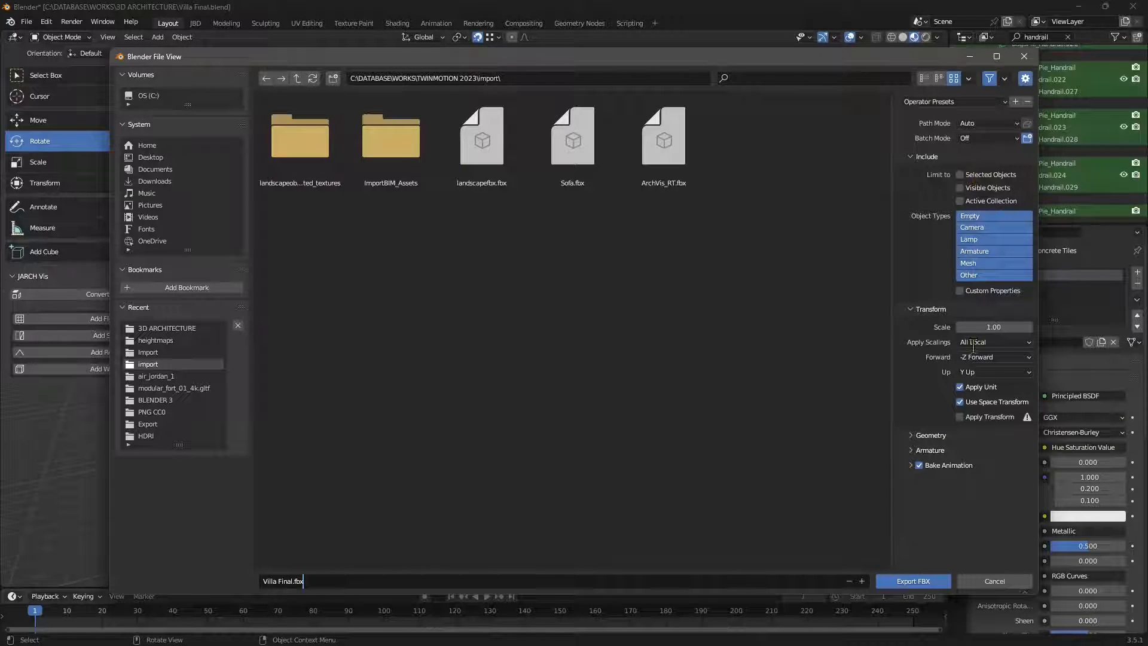
- Review the Geometry and Armature export options, keeping Apply Modifiers enabled, and export the villa as FBX
click(931, 436)
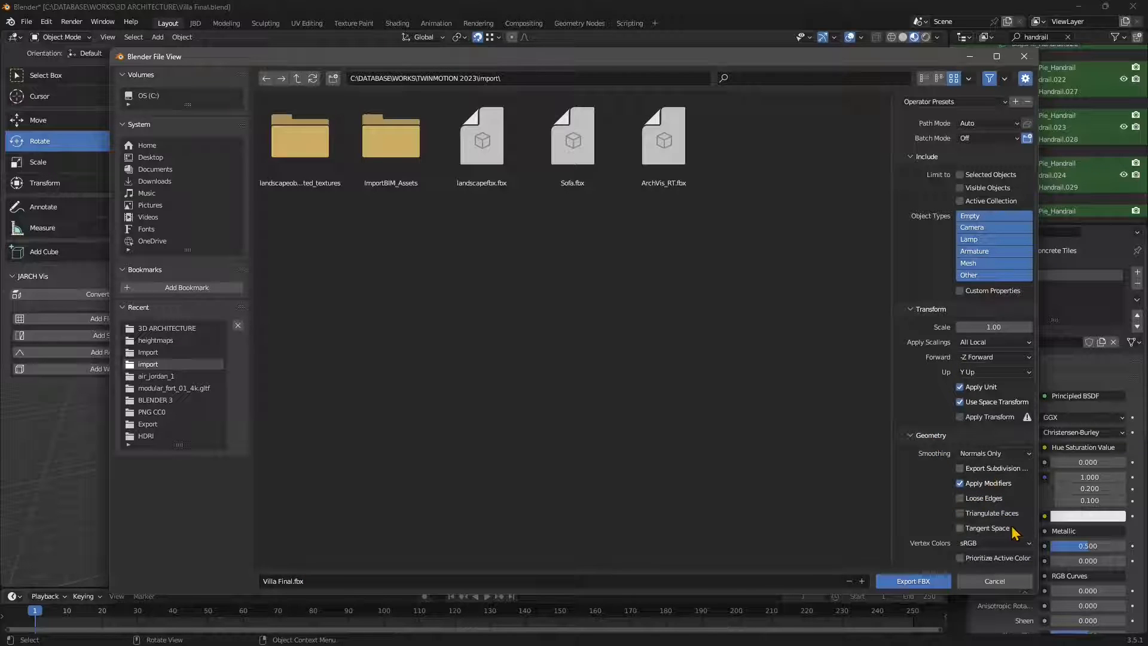
scroll(1016, 508, down, 1)
scroll(1004, 442, down, 1)
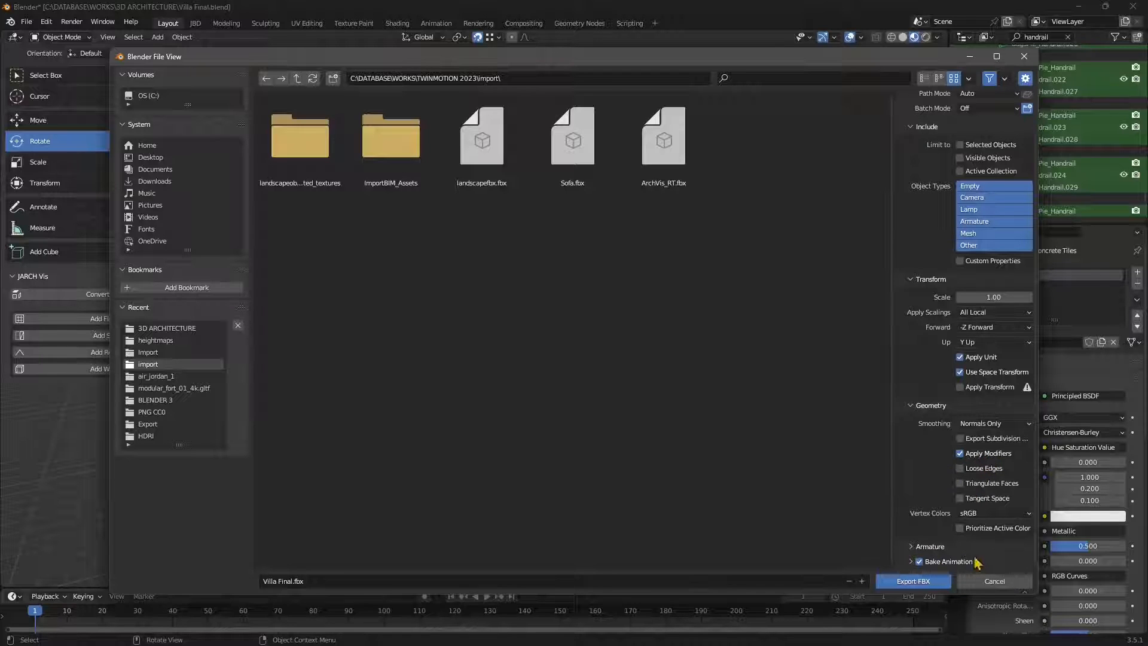
click(930, 545)
scroll(953, 513, down, 1)
scroll(953, 513, down, 2)
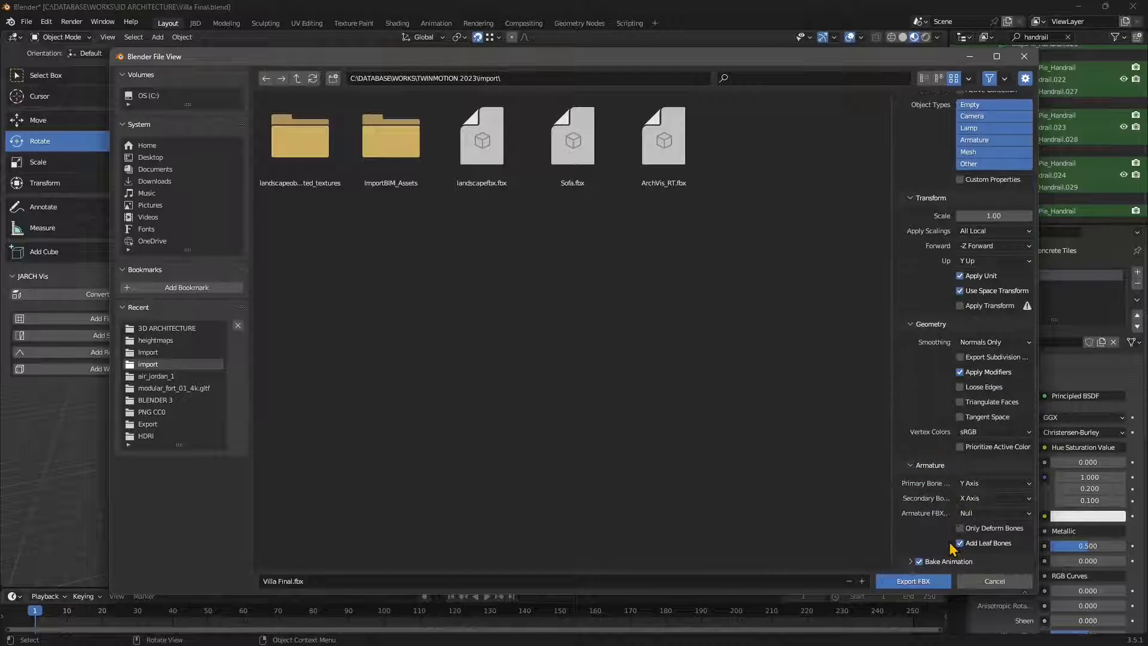
click(922, 589)
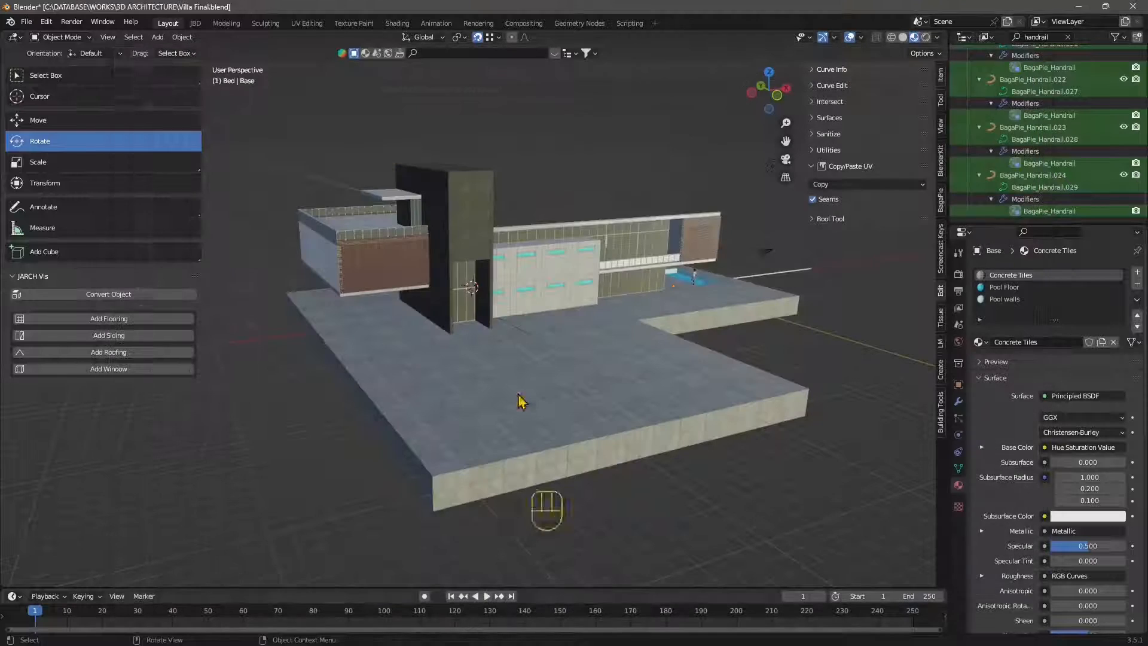
- Set up a glTF 2.0 export of the villa in the TWINMOTION 2023\import folder, using the glTF Embedded (.gltf) format
click(26, 21)
mouse_move(78, 195)
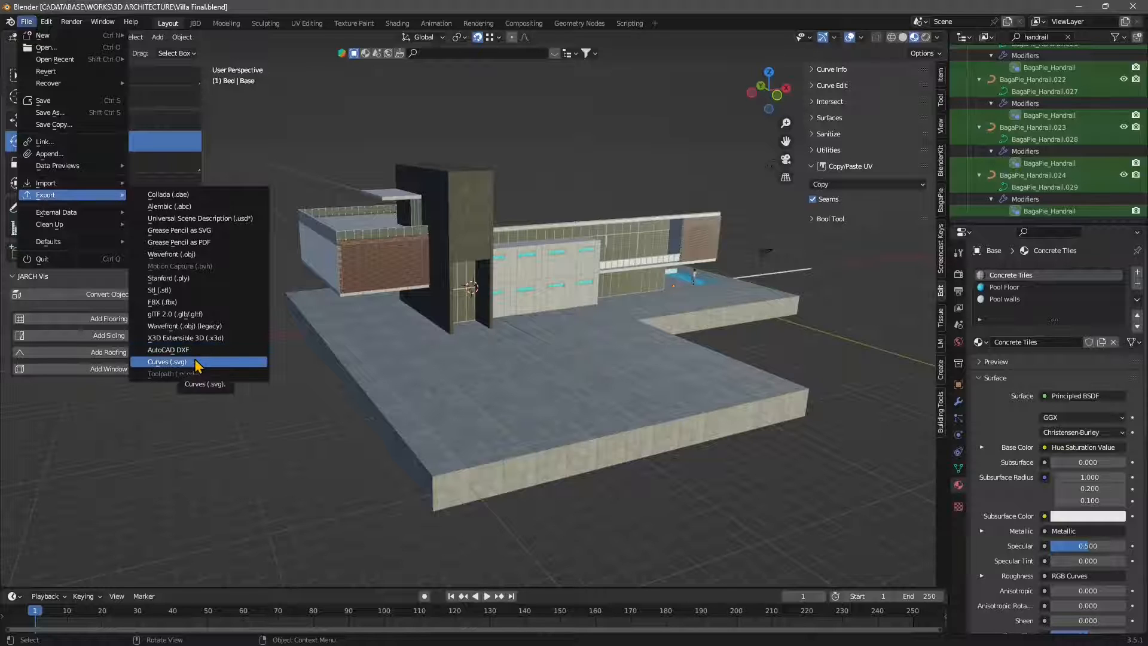
click(177, 313)
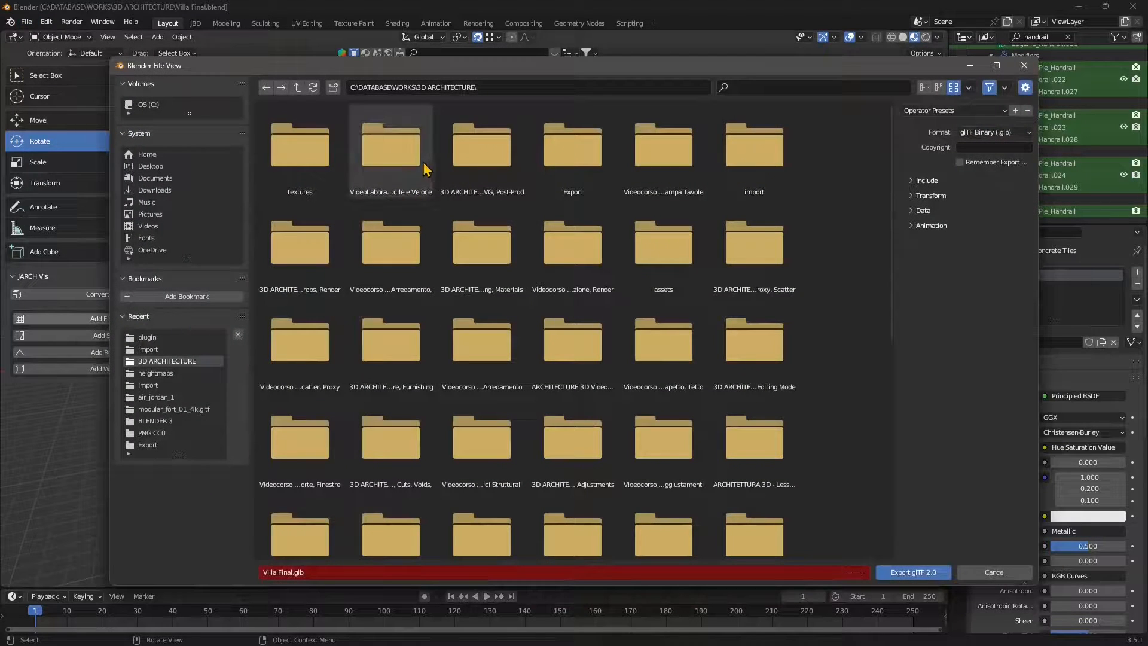
click(155, 349)
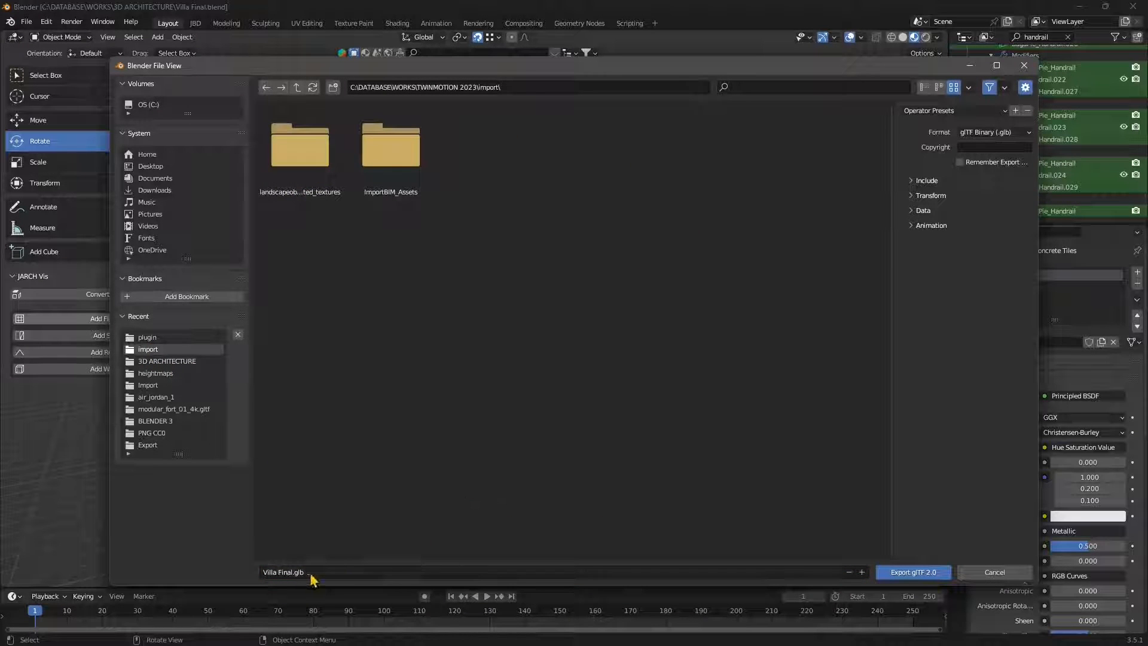
click(986, 132)
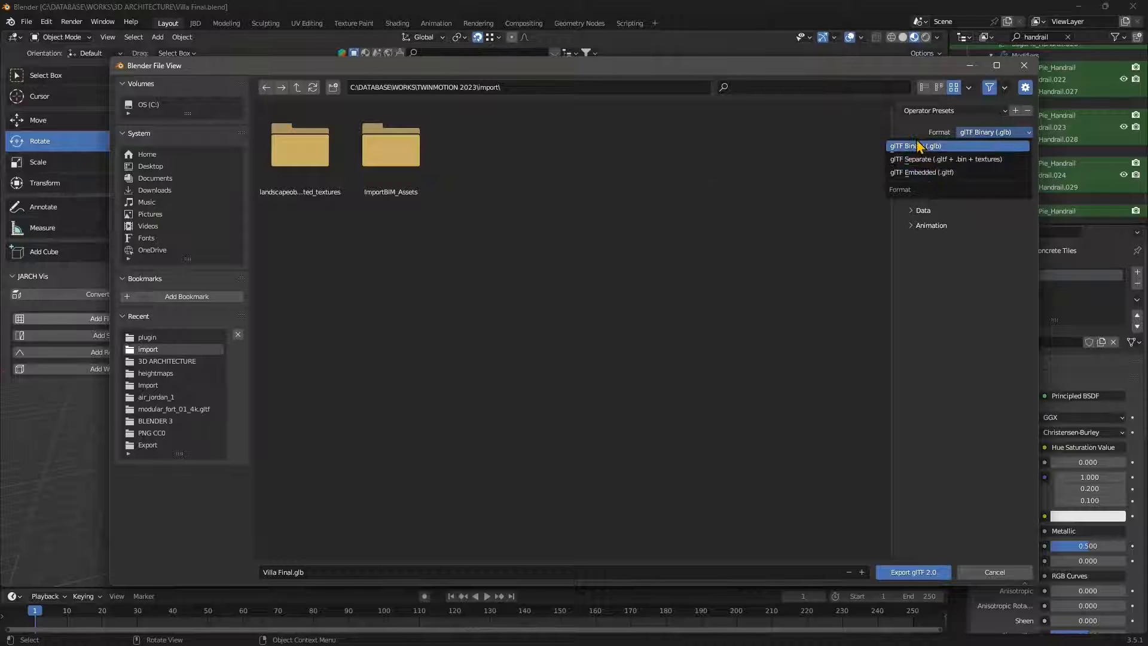
click(929, 172)
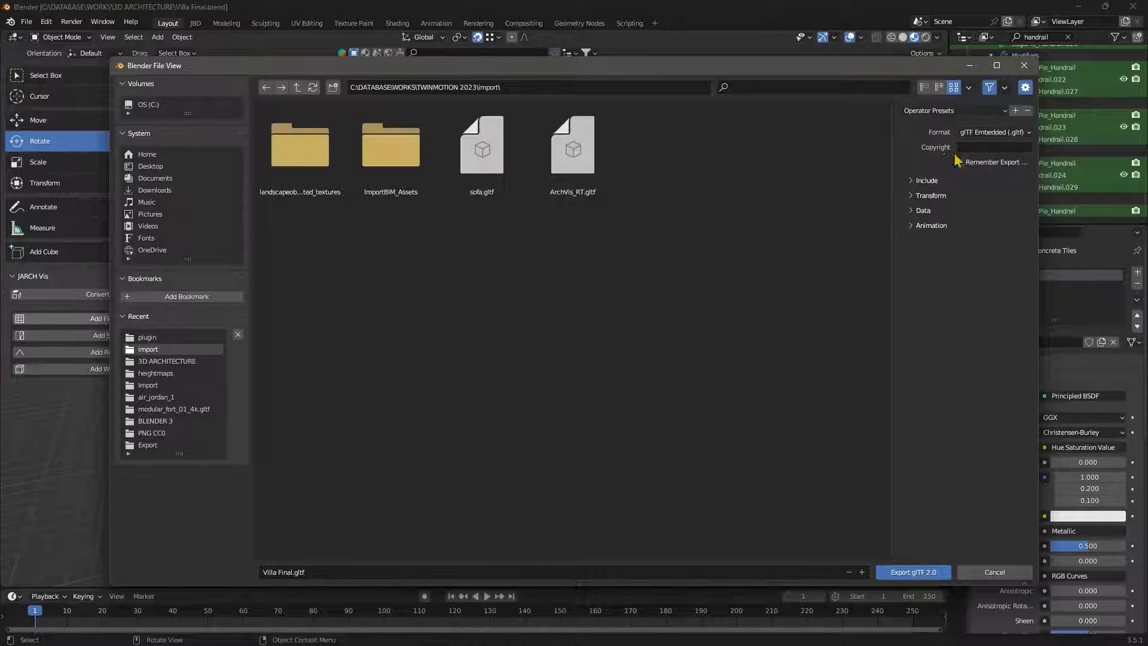
- Review the glTF Include and Transform options, and enable Apply Modifiers in the mesh export settings
click(927, 181)
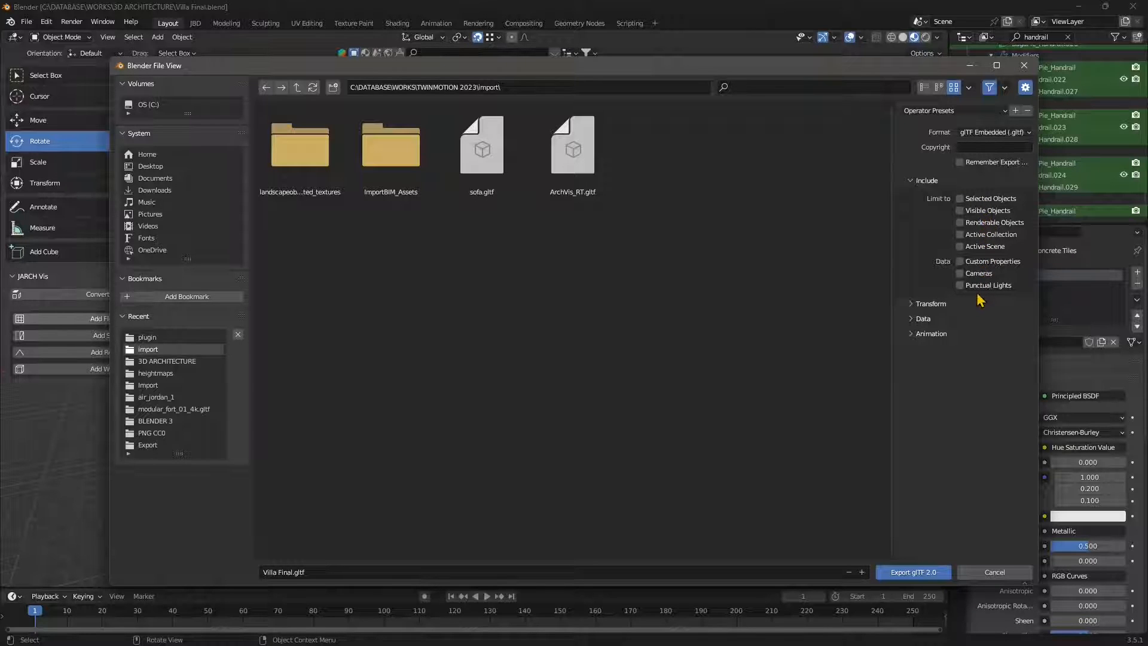
click(938, 304)
click(947, 341)
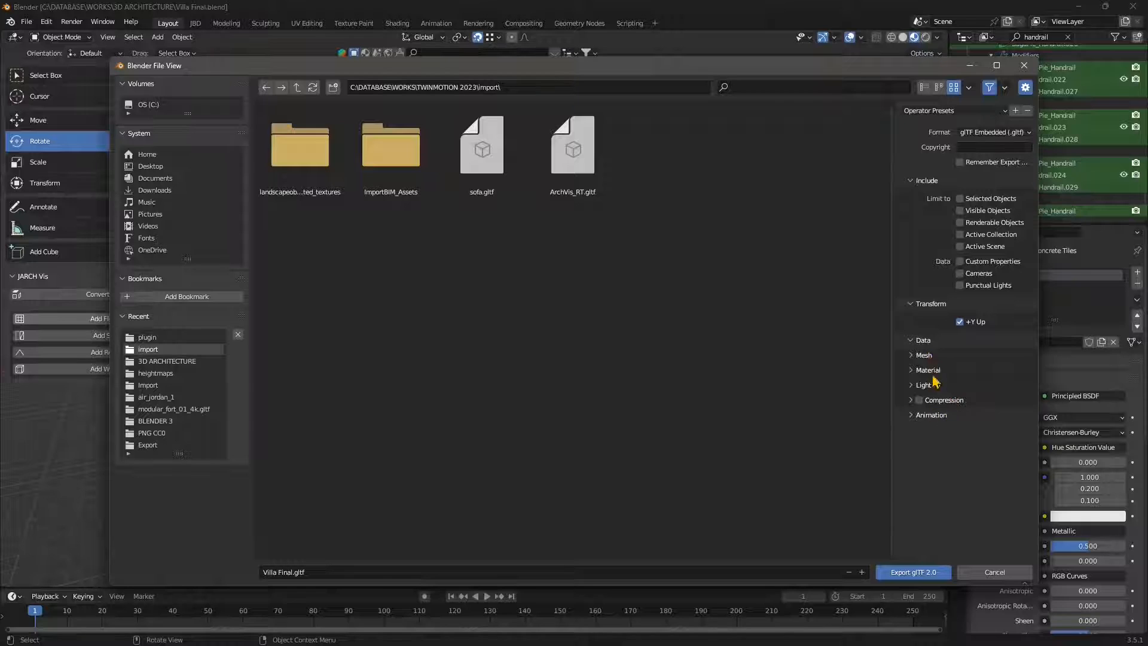
click(931, 356)
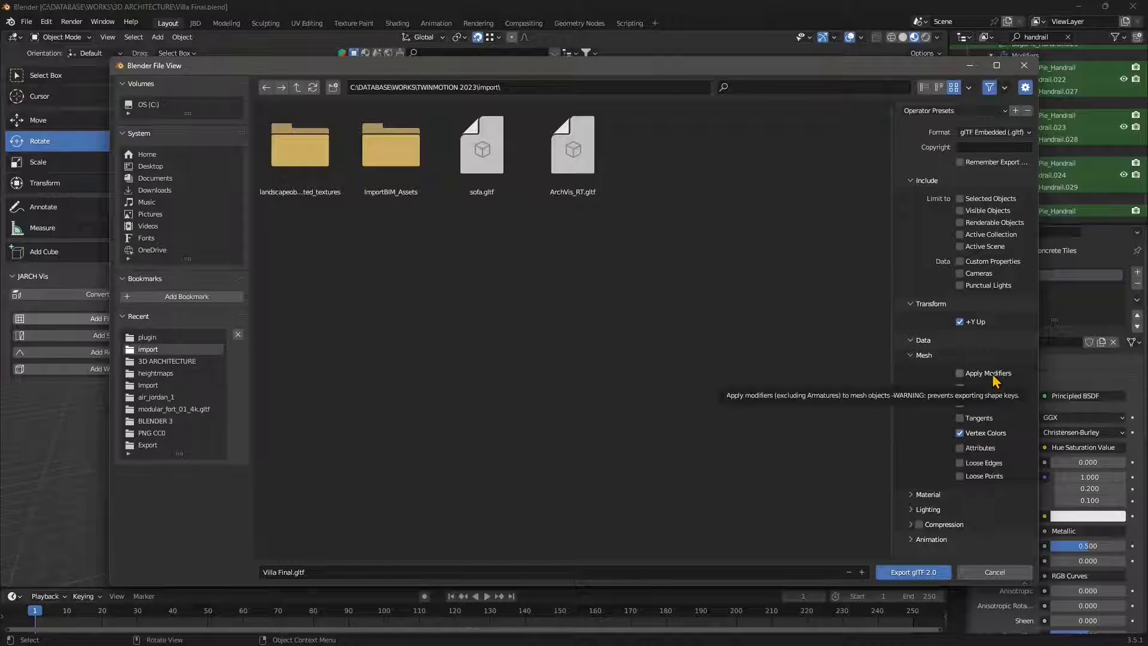
click(962, 375)
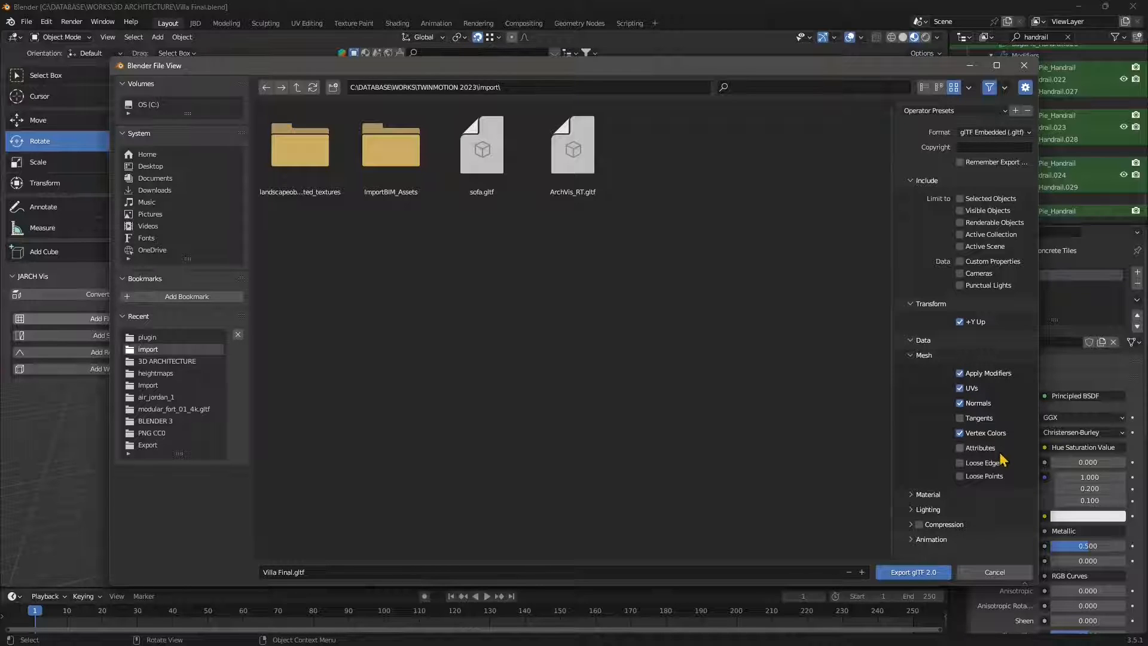
- Review the Material and PBR Extensions options, and export the villa as Villa Final.gltf
click(928, 495)
scroll(939, 464, down, 2)
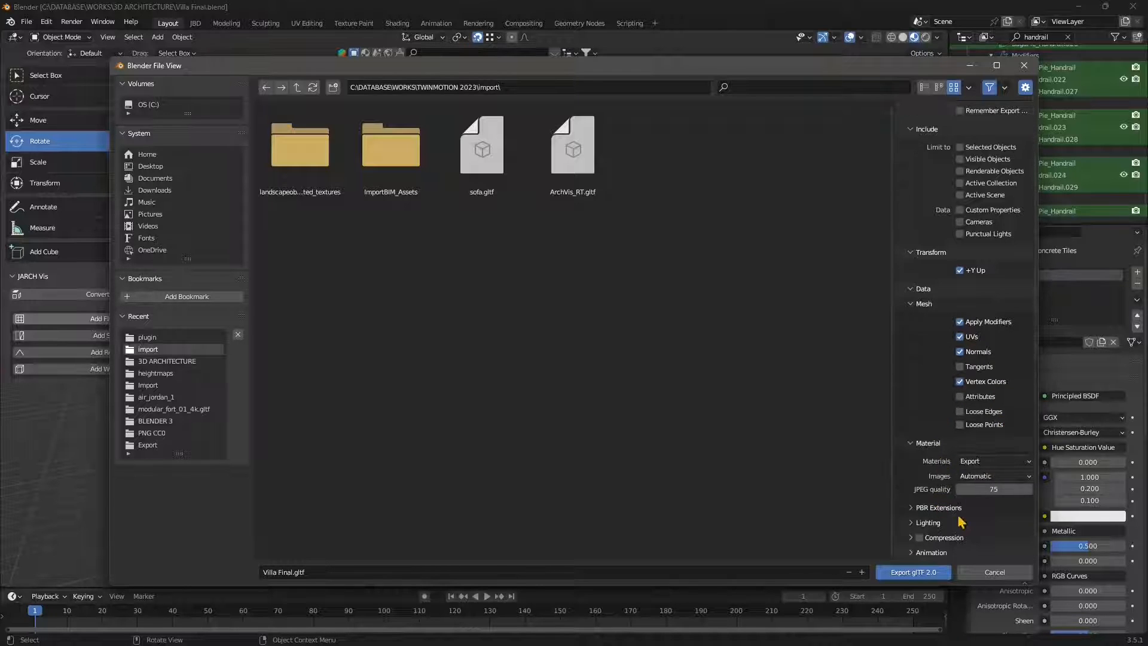
click(936, 508)
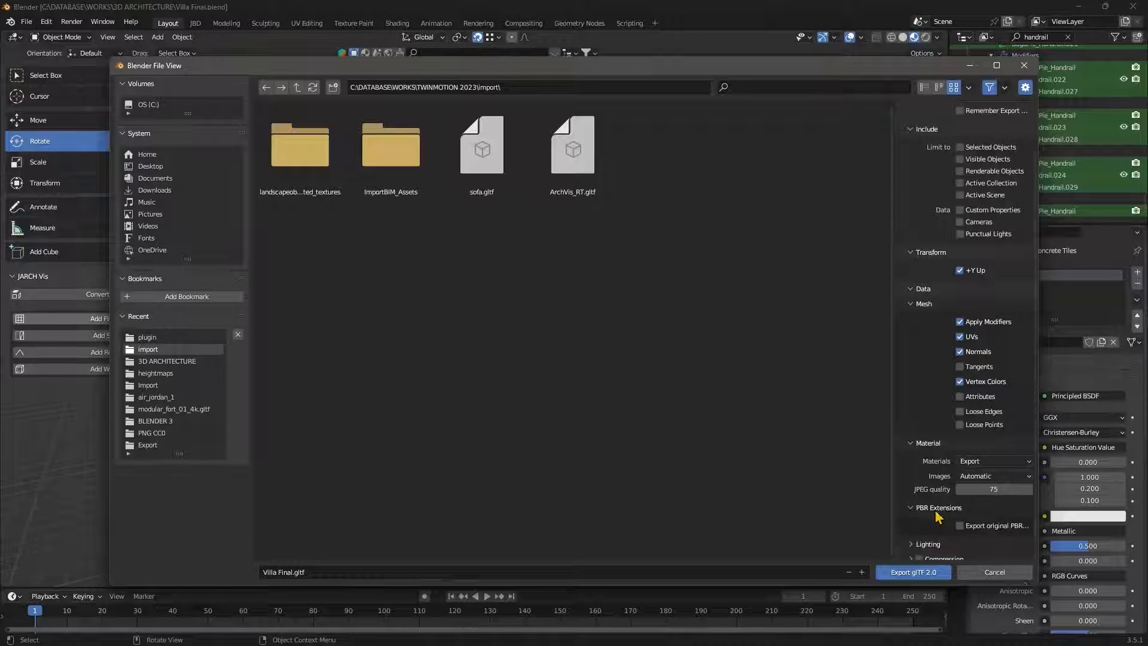
scroll(938, 523, down, 1)
click(938, 524)
scroll(974, 506, down, 1)
click(937, 502)
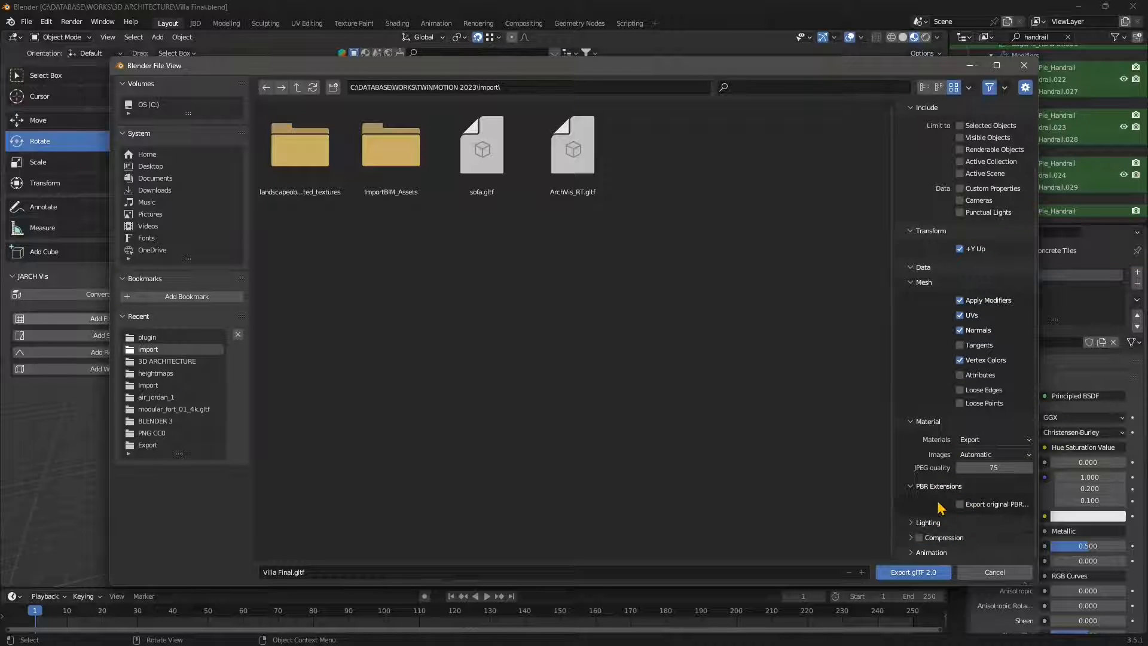
click(918, 572)
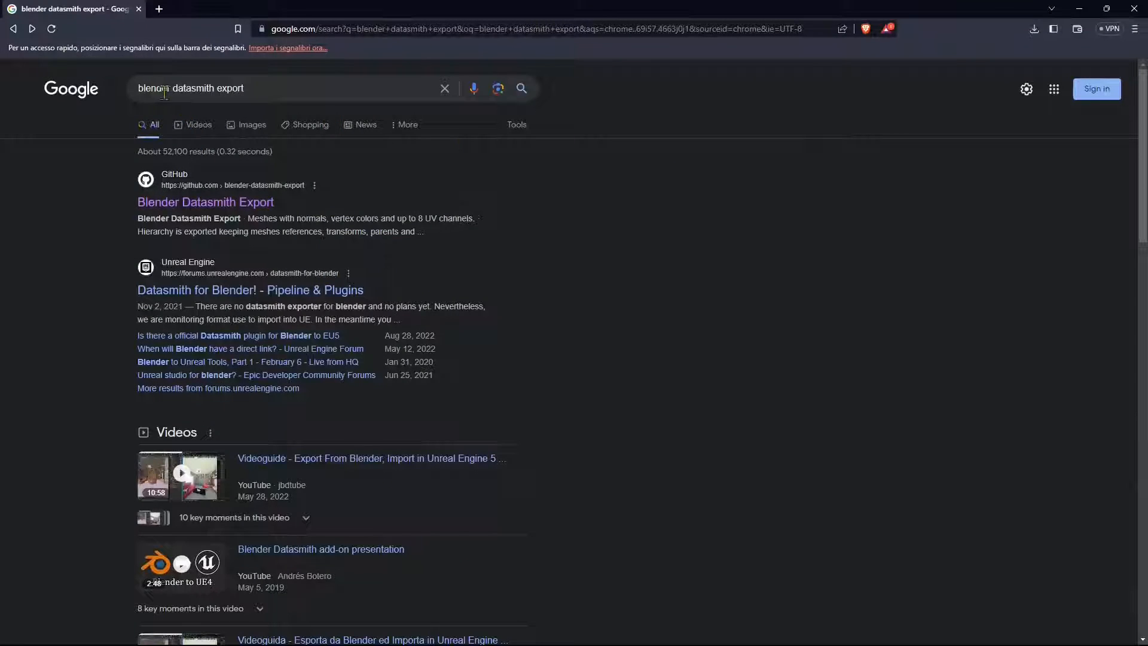
- Switch to the web browser and open the Blender Datasmith Export GitHub repository from the "blender datasmith export" search results
drag(263, 90, 195, 93)
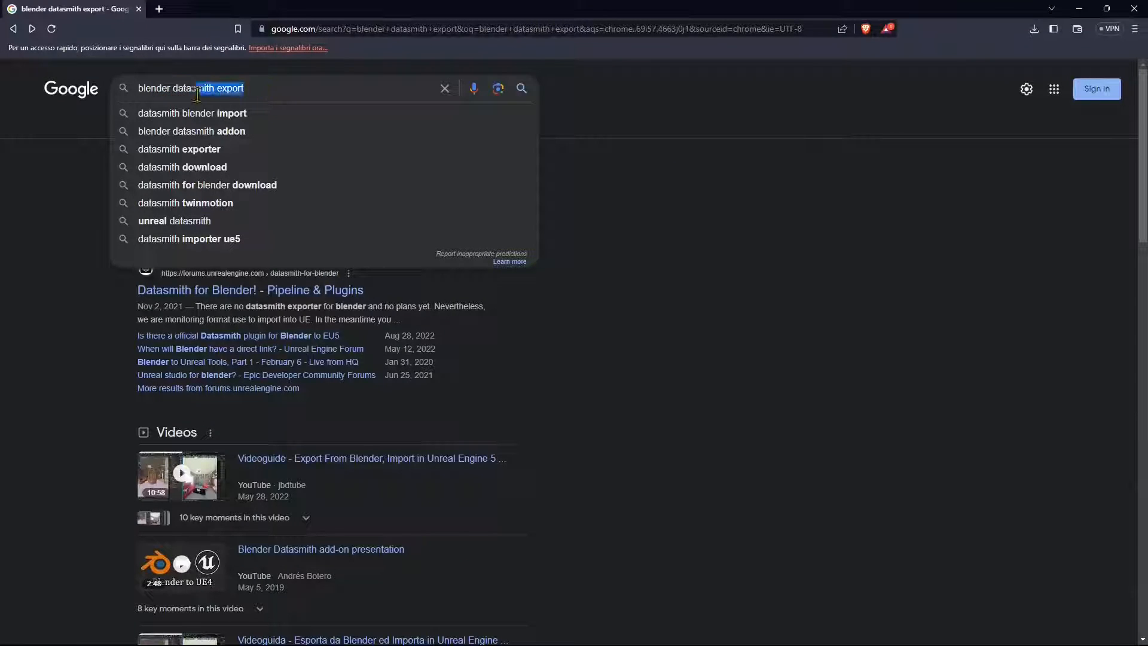
double_click(195, 94)
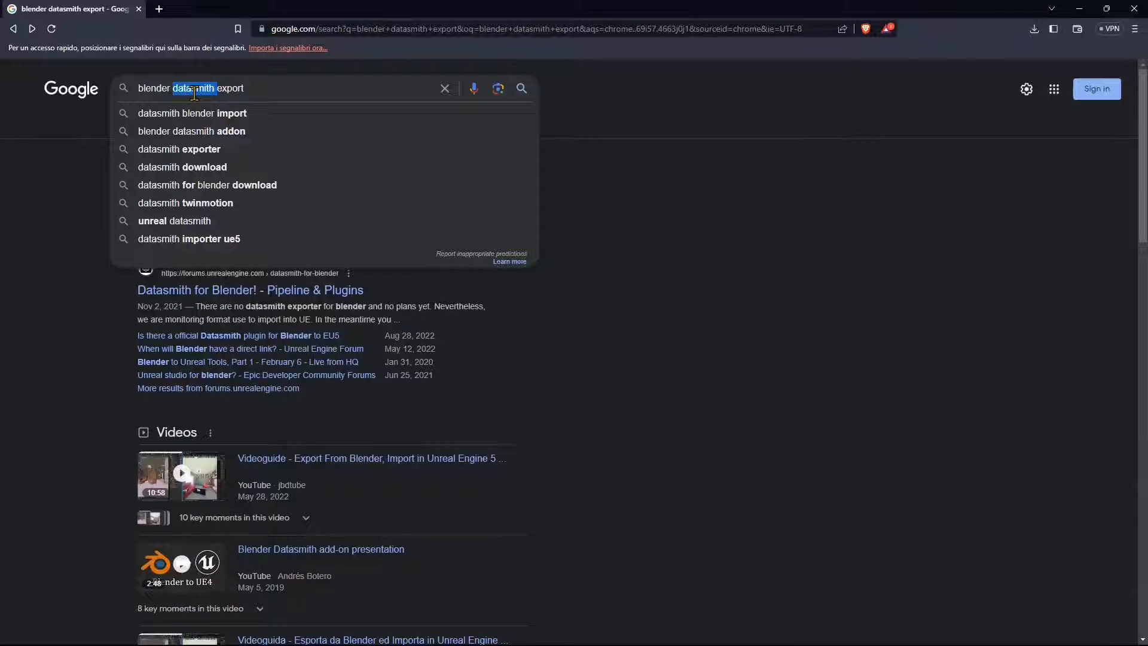
click(27, 249)
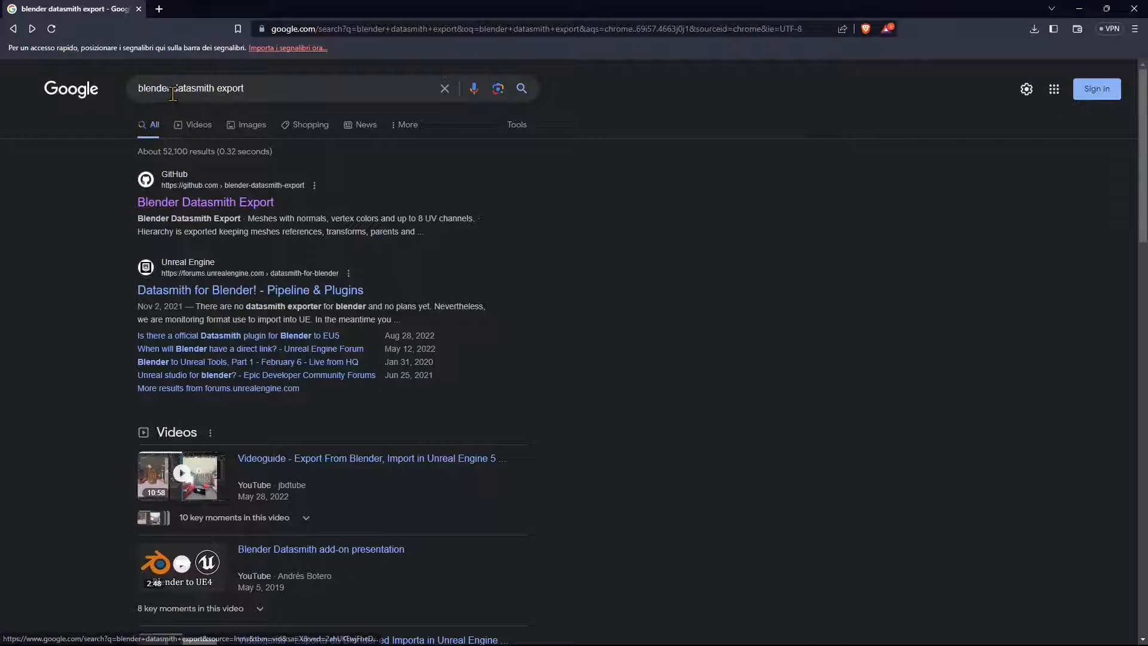
click(212, 202)
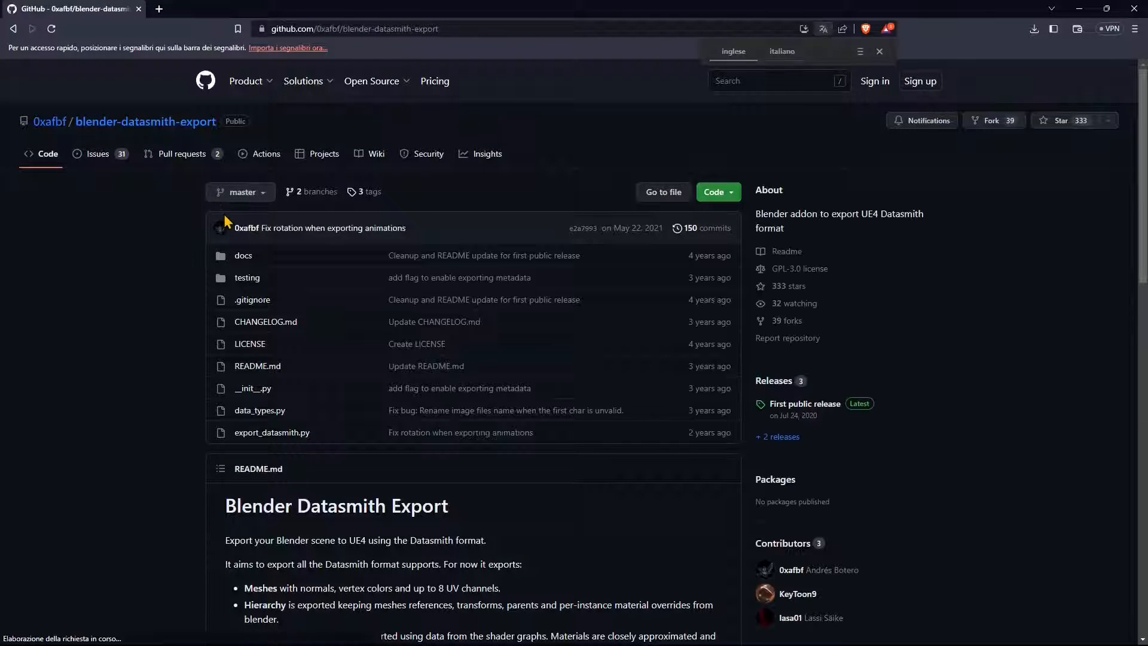
- Download the add-on's latest development version as the blender-datasmith-export-master zip into the BLENDER 3\plugin folder, and return to Blender
scroll(401, 356, down, 3)
scroll(400, 359, down, 12)
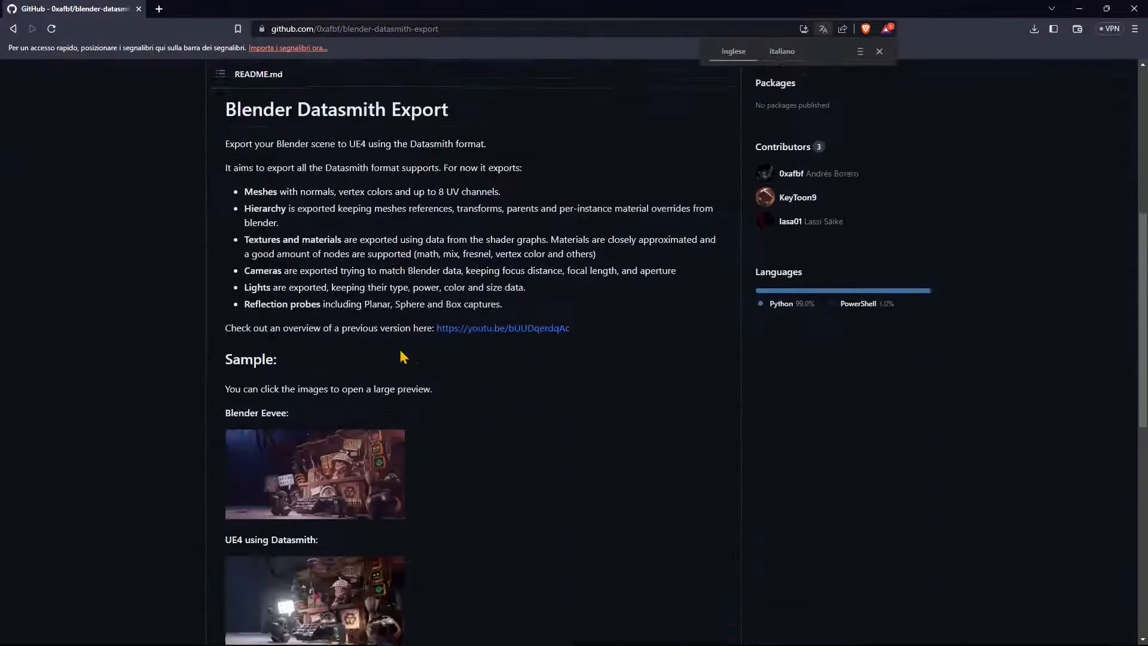
scroll(400, 370, down, 2)
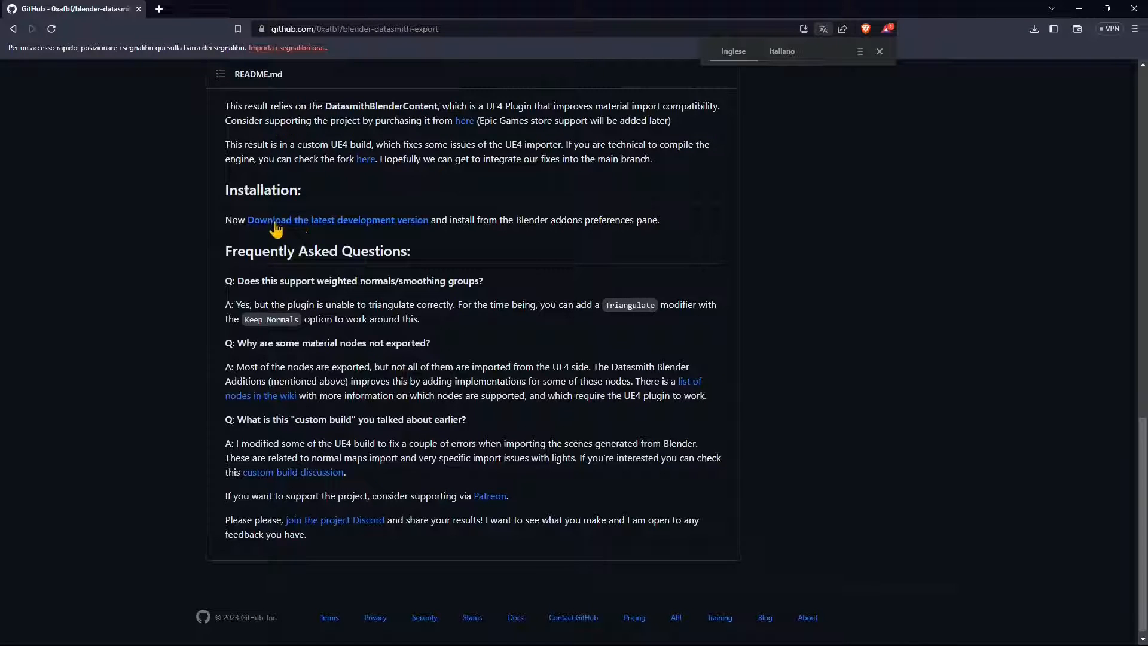
click(405, 230)
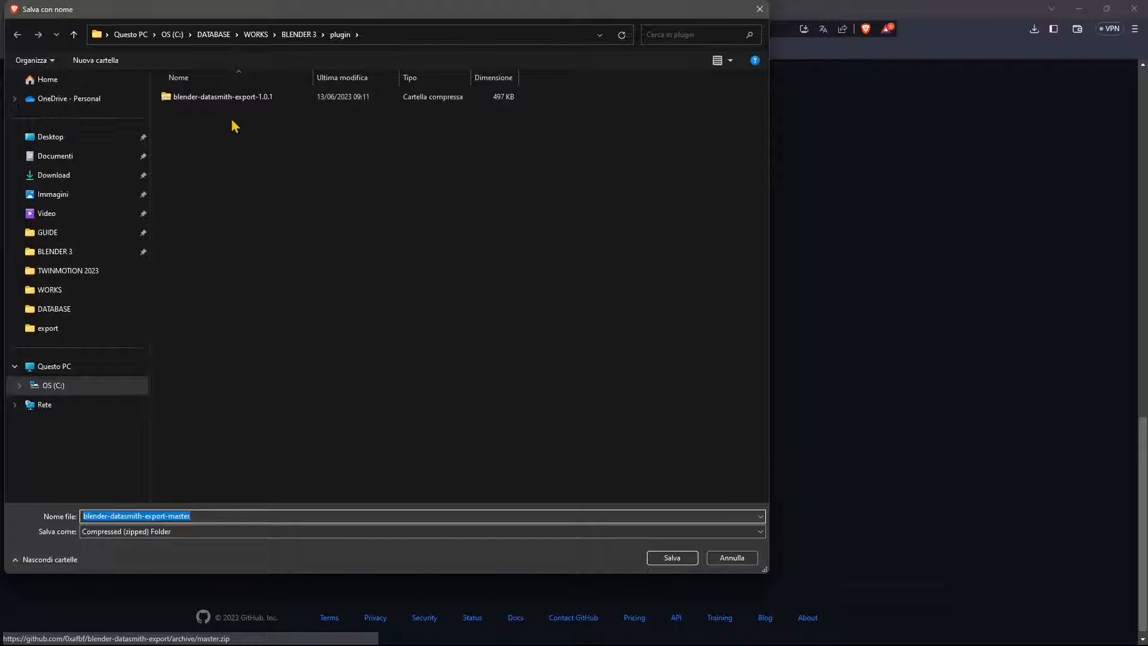
click(671, 557)
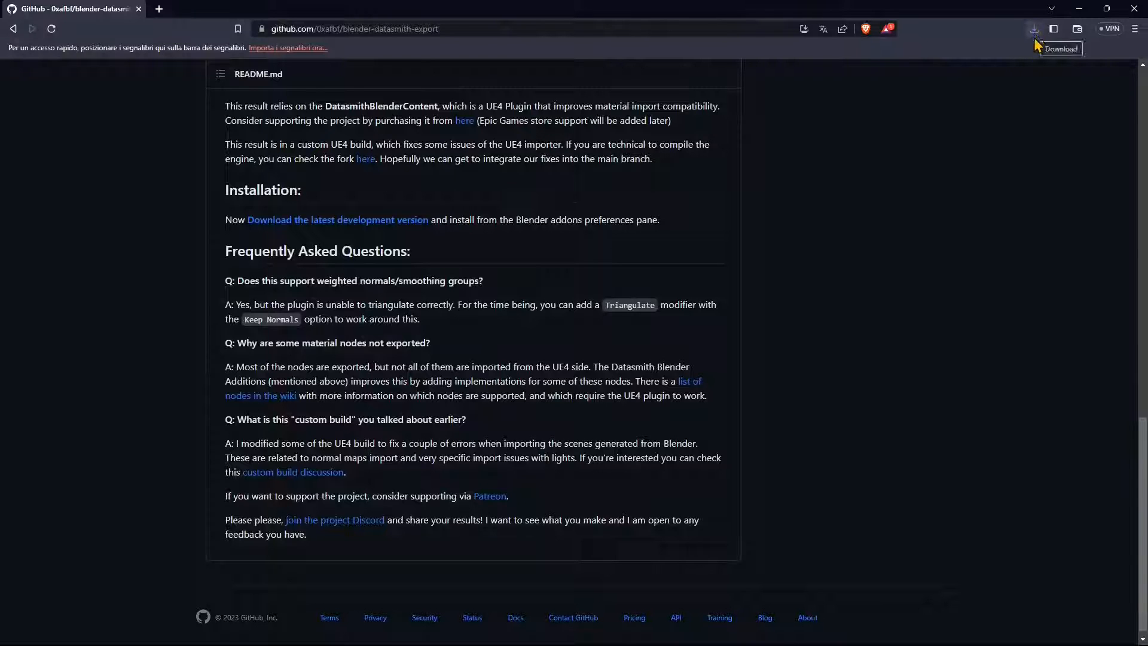
click(1080, 9)
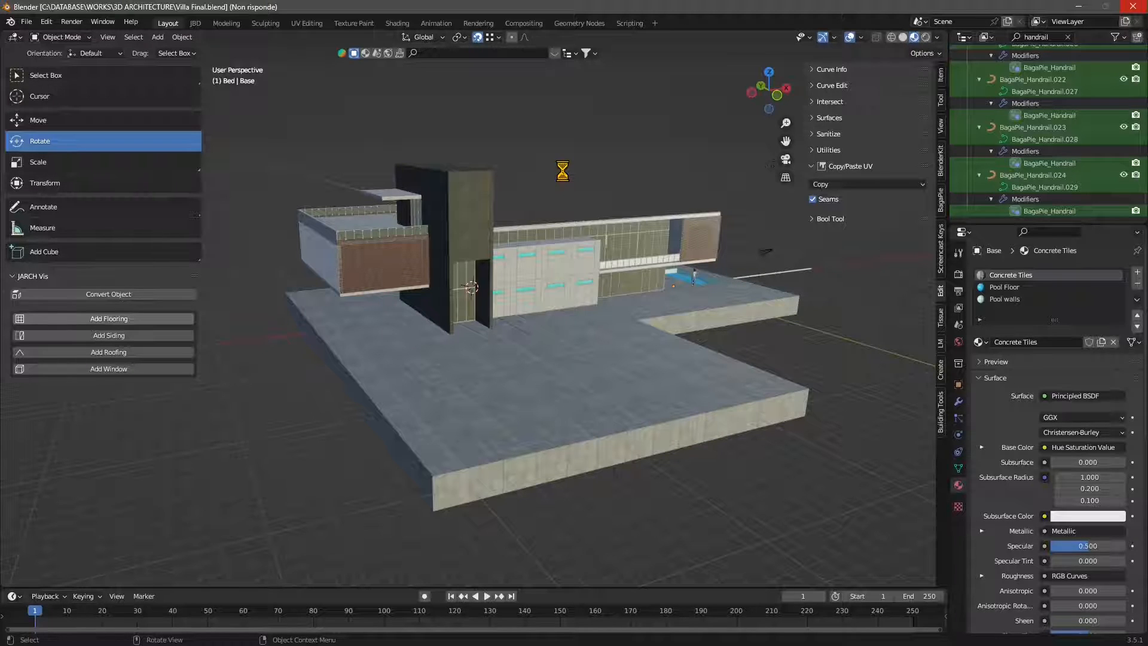
- Install the add-on from blender-datasmith-export-master.zip in the BLENDER 3\plugin folder through the Blender preferences
click(45, 21)
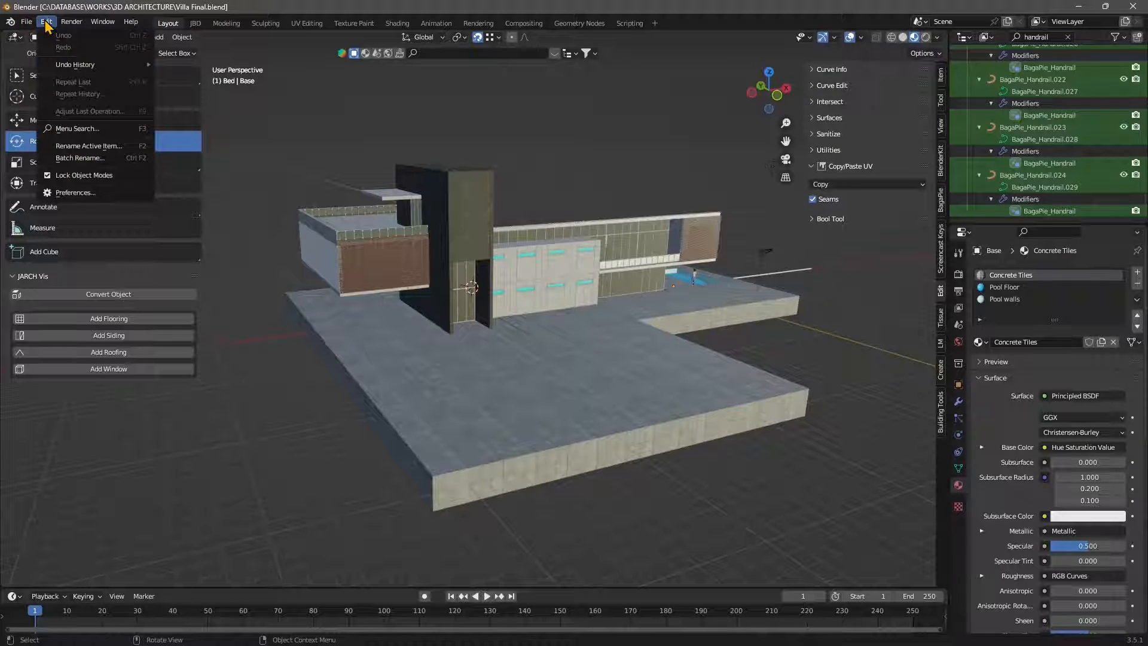
click(71, 192)
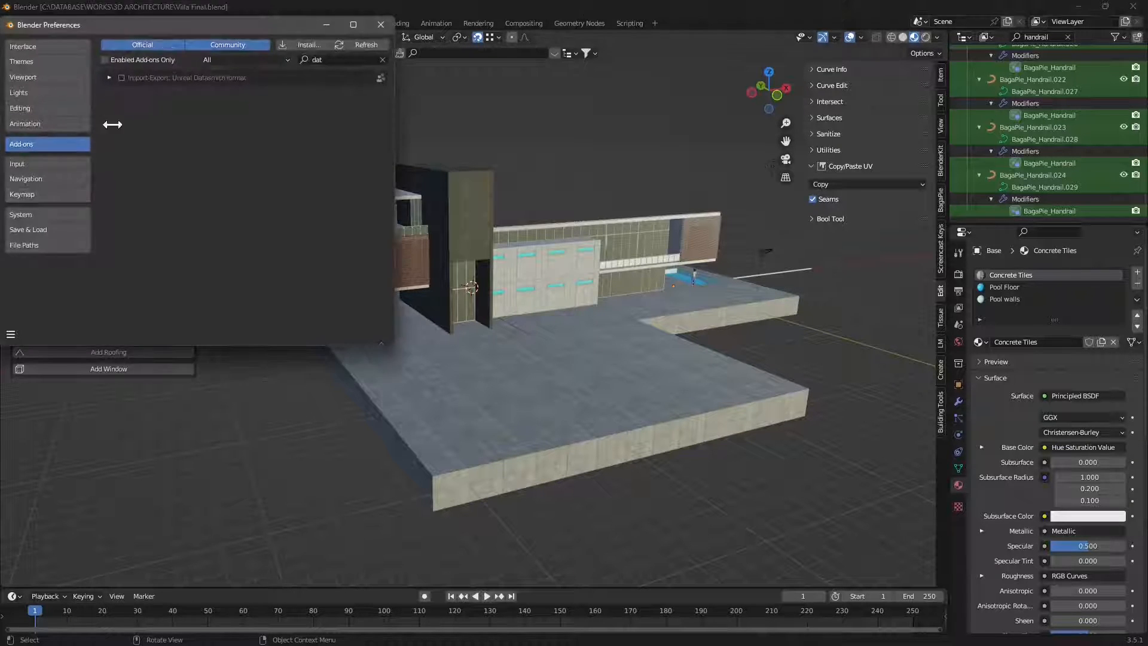
drag(163, 31, 332, 146)
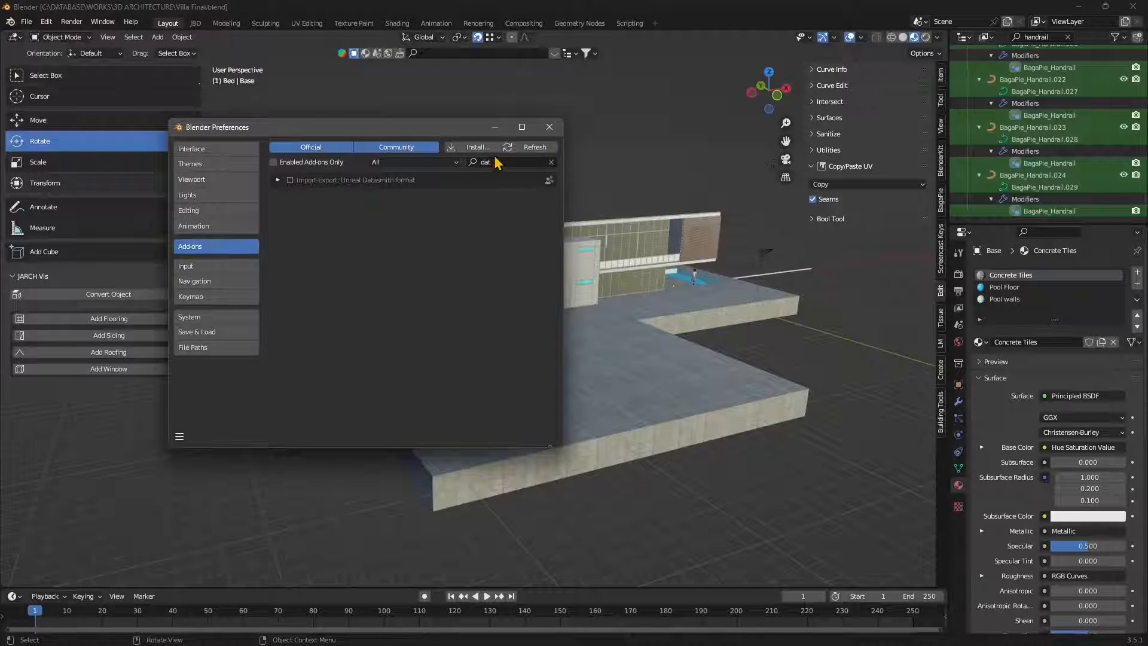
click(551, 162)
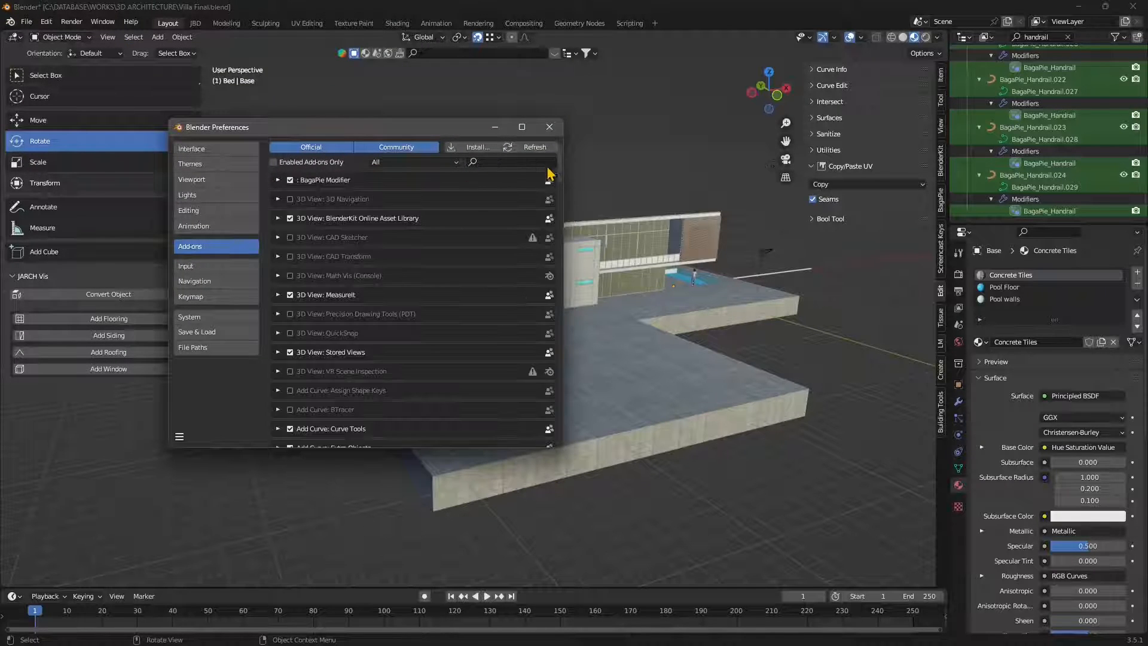
click(476, 151)
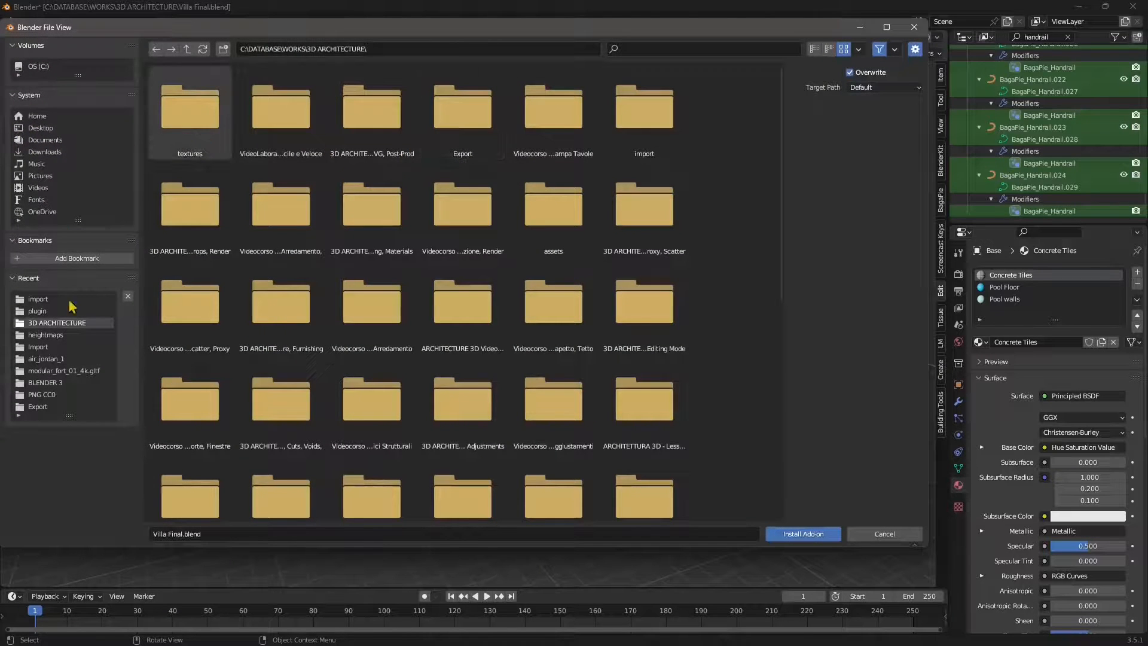
click(37, 311)
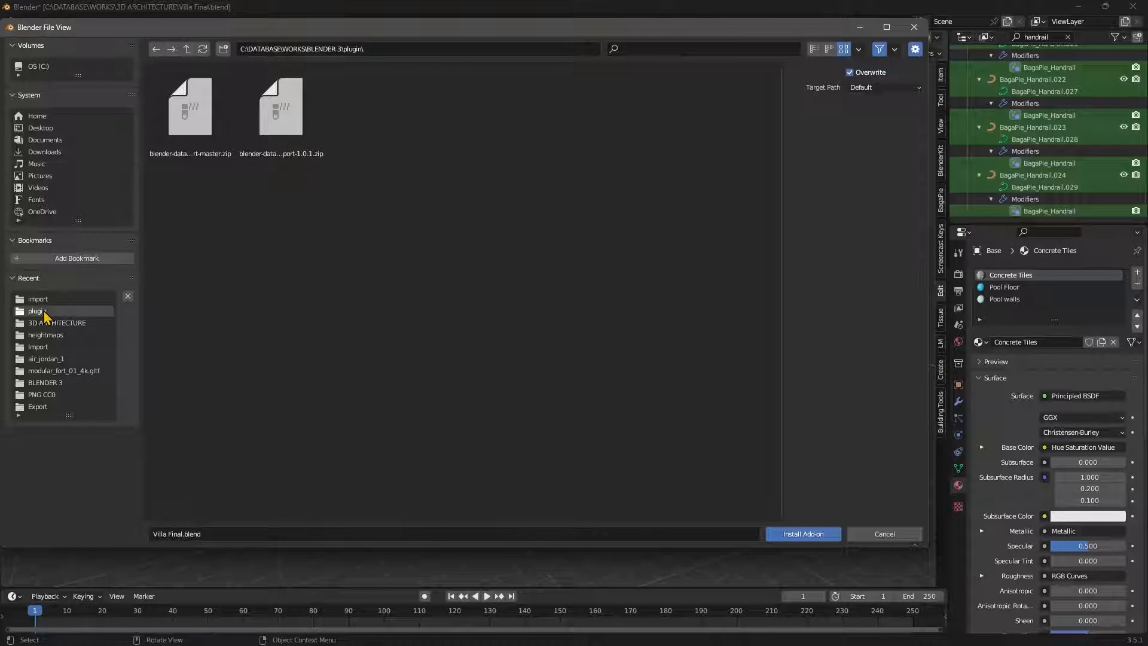
click(194, 147)
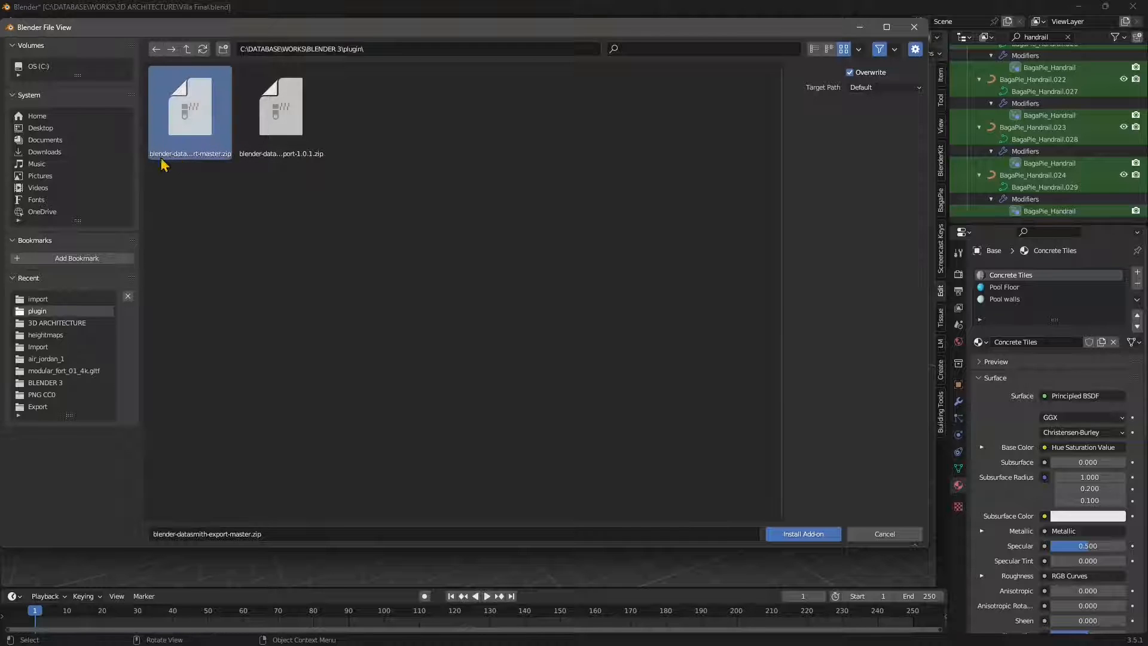
click(799, 535)
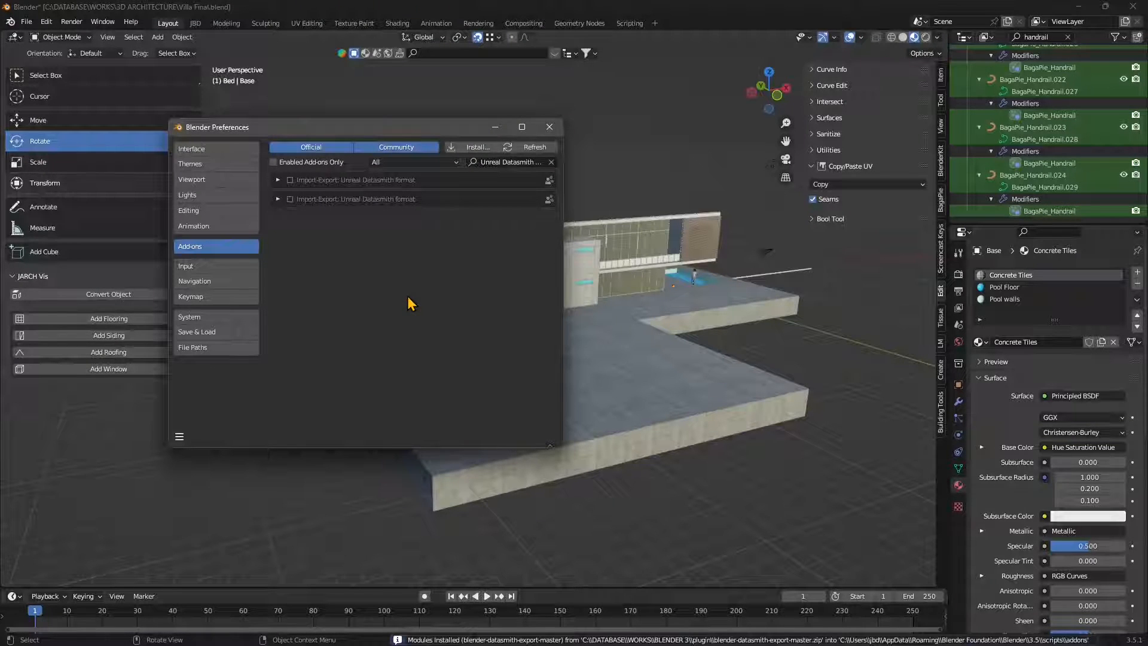
- Enable the newly installed Import-Export: Unreal Datasmith format add-on, check its details, and close the preferences
click(289, 199)
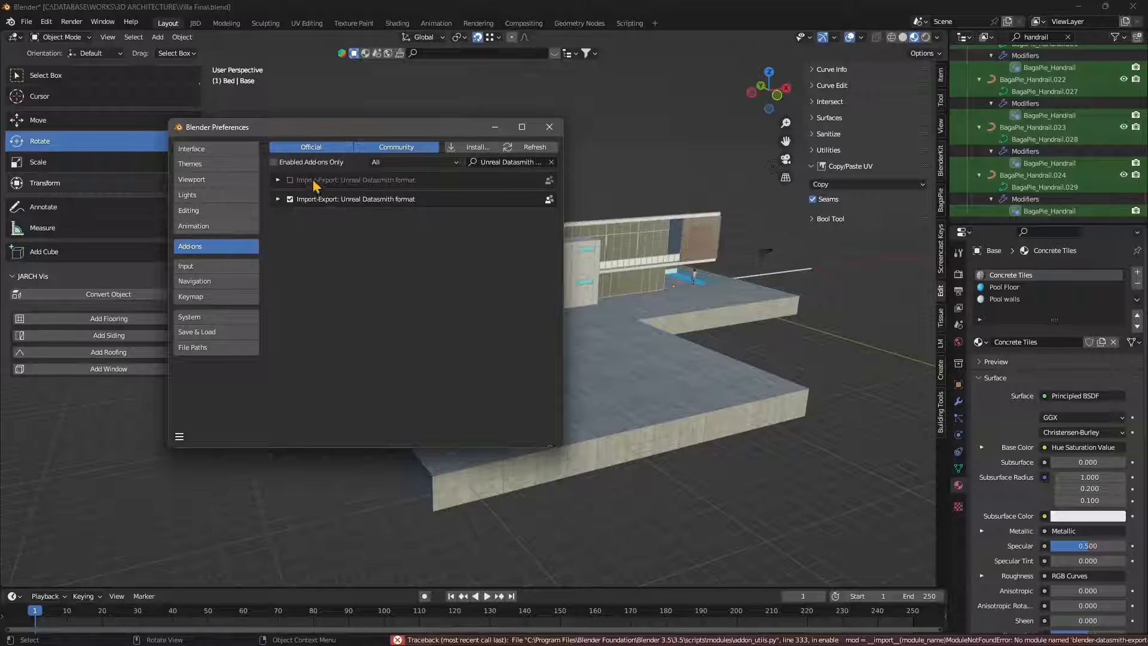
click(277, 199)
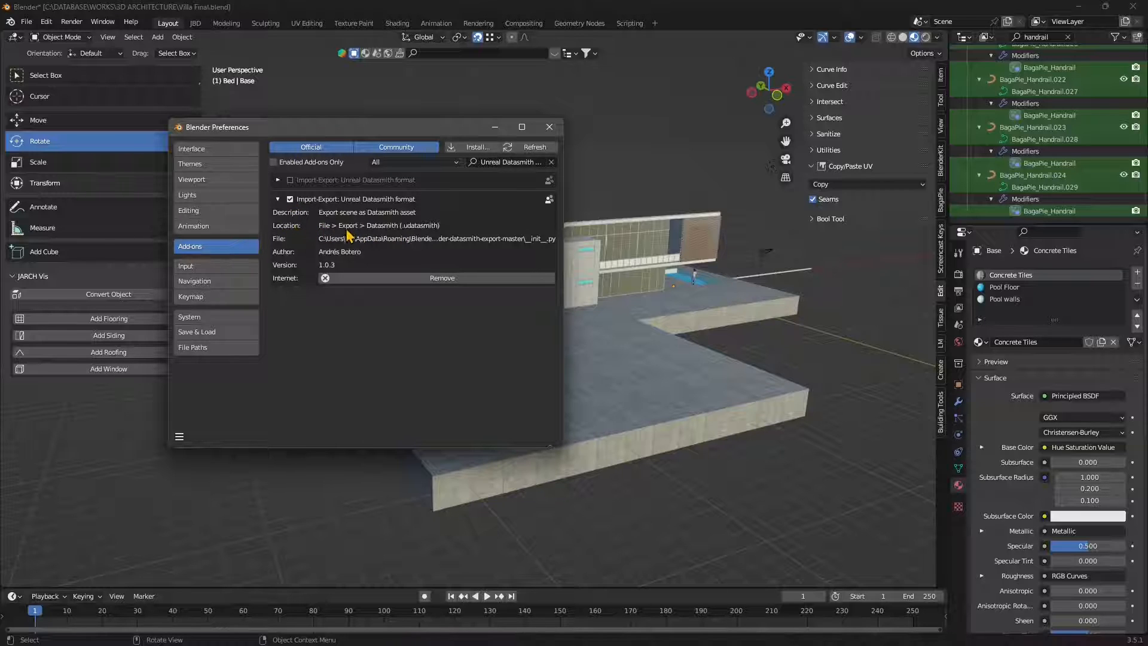
click(549, 126)
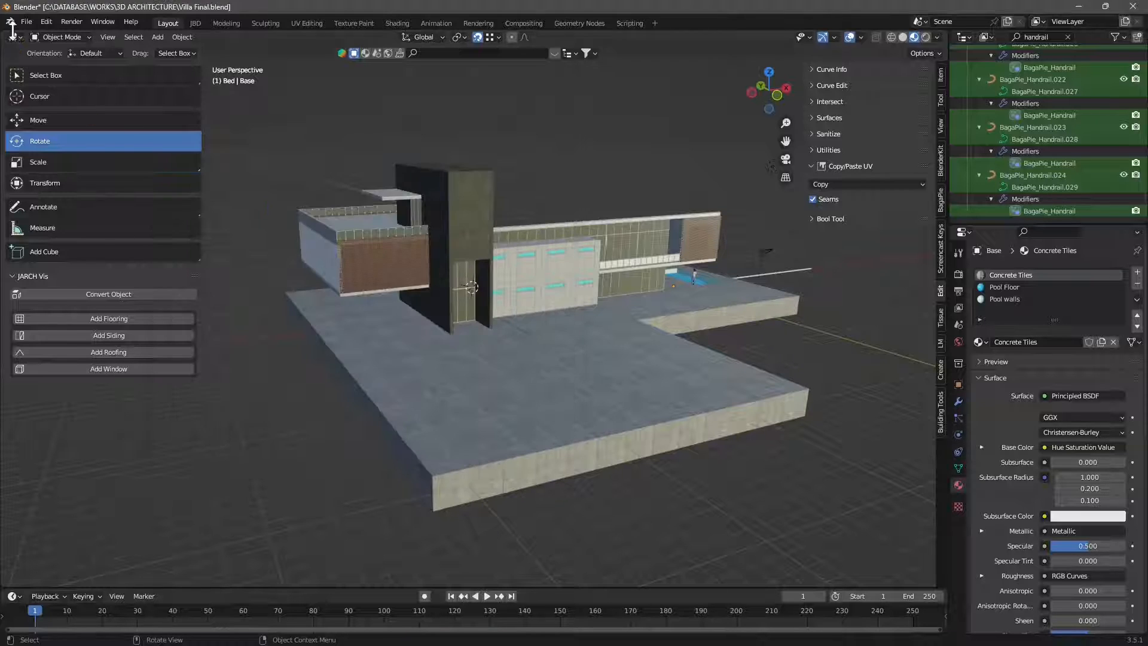
- Export the villa in Datasmith format as Villa Final.udatasmith to the TWINMOTION 2023\import folder, with Export animations turned off
click(24, 24)
mouse_move(75, 200)
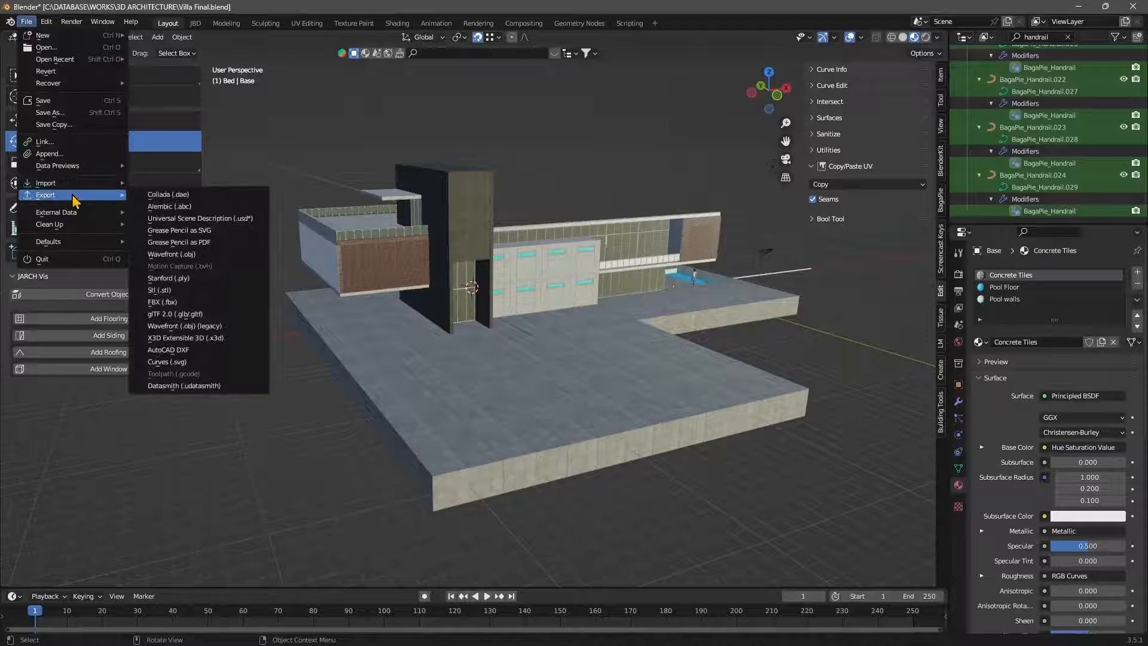
click(204, 387)
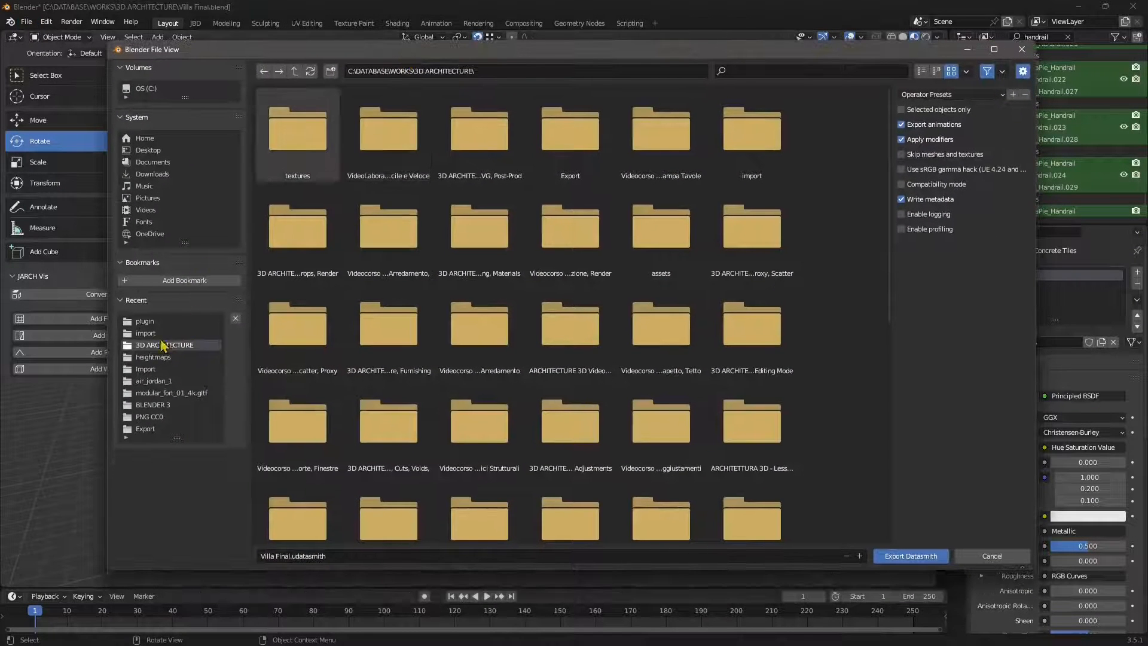
click(151, 333)
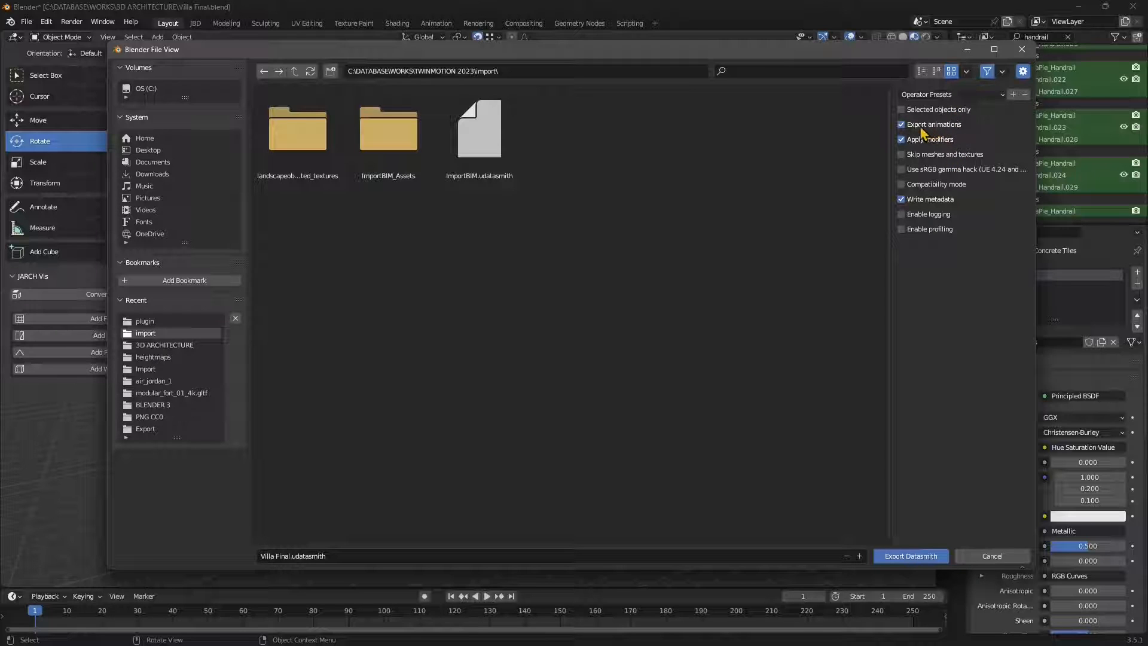
click(938, 127)
click(911, 559)
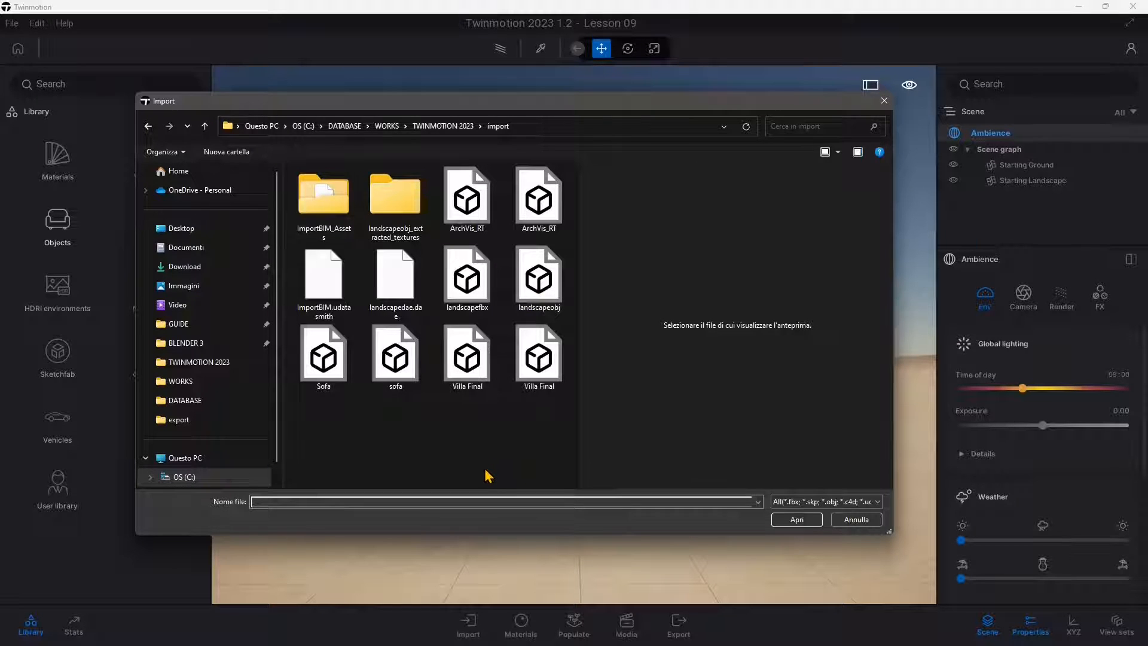
- In Twinmotion's import dialog, check the properties of the Villa Final FBX file and load it as the geometry to import
click(471, 355)
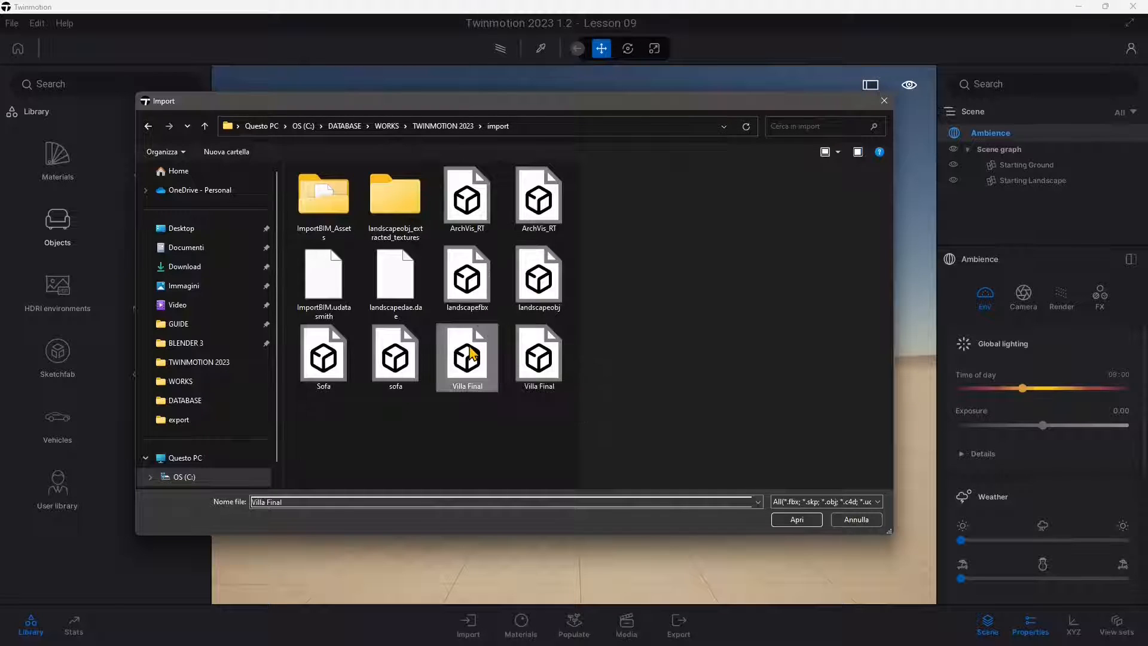
right_click(469, 346)
click(505, 572)
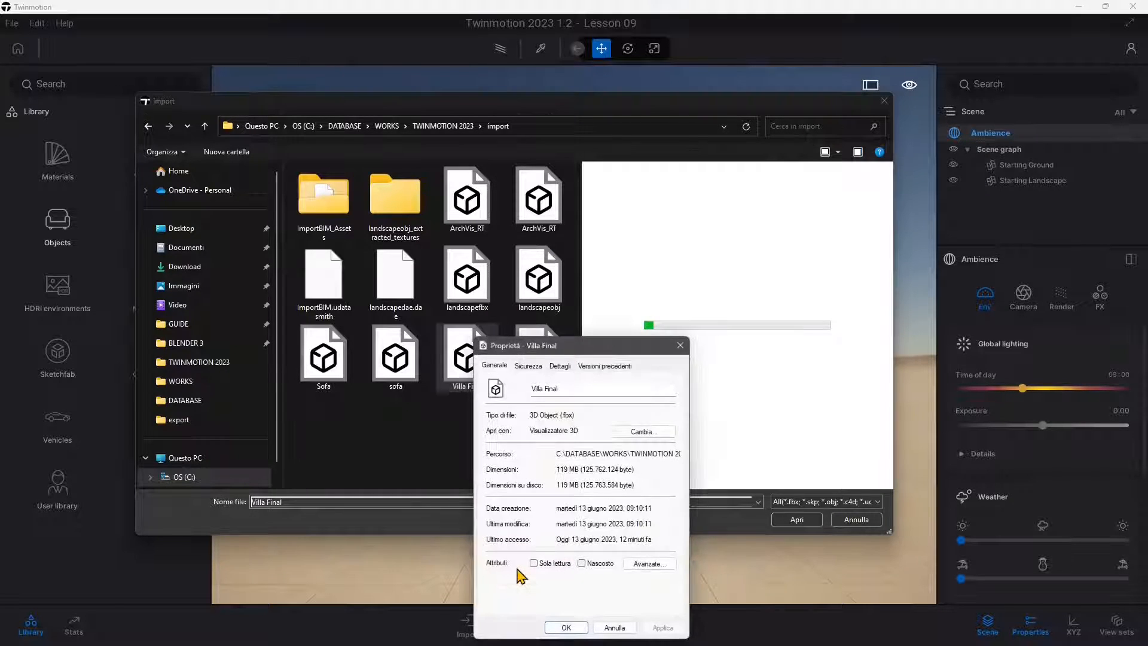
click(679, 345)
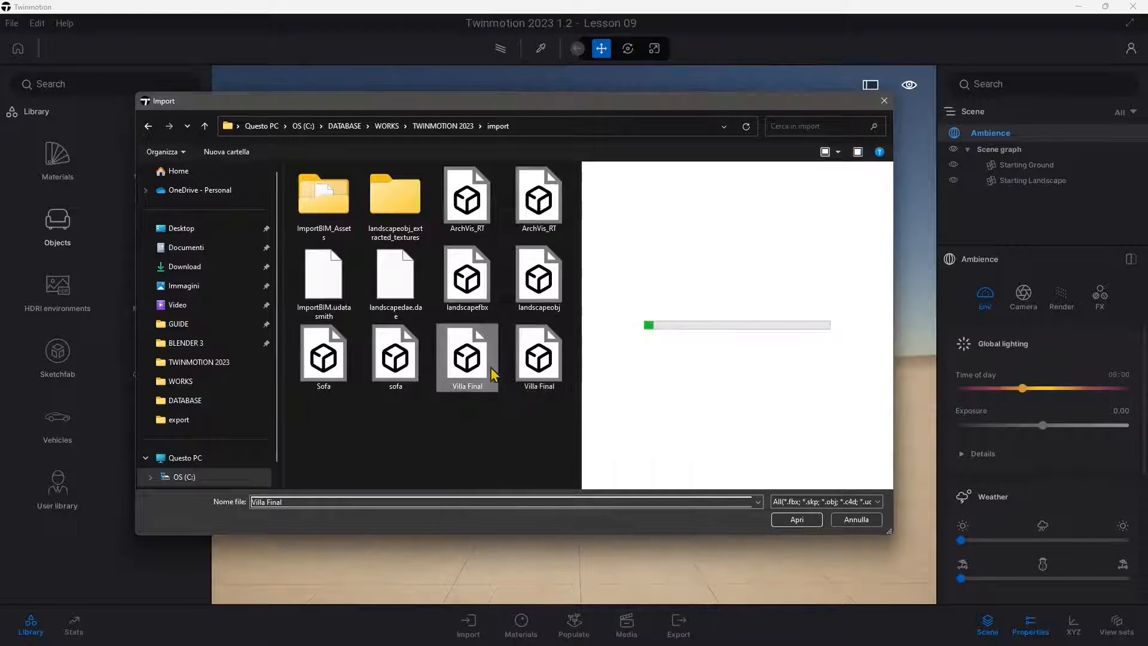
click(797, 519)
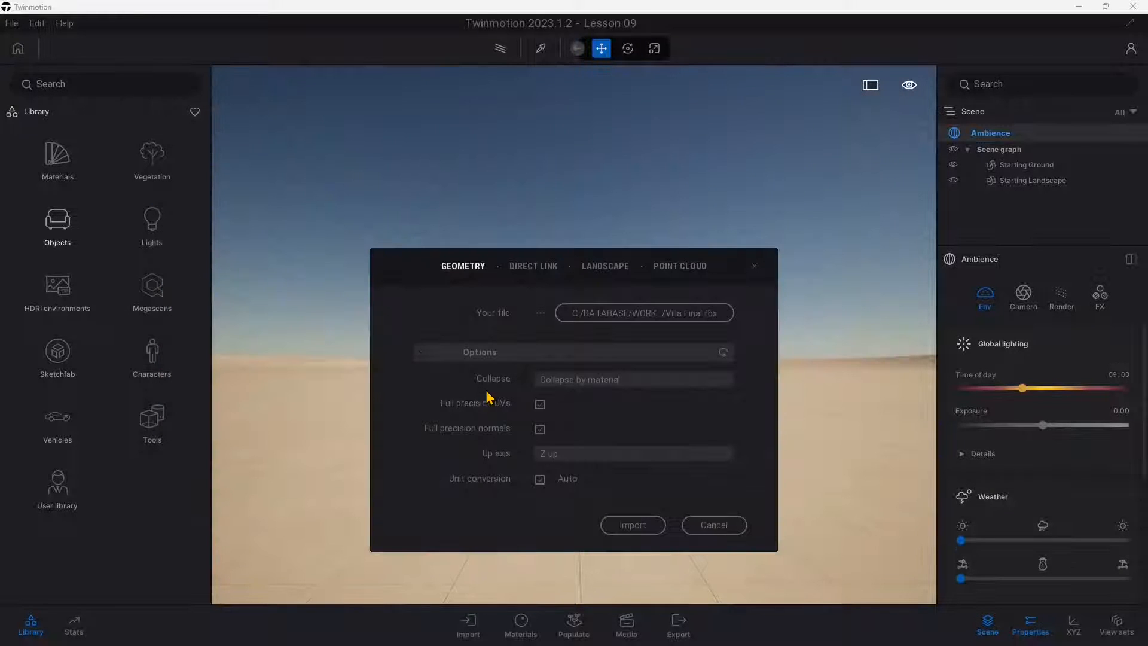
drag(538, 259, 530, 205)
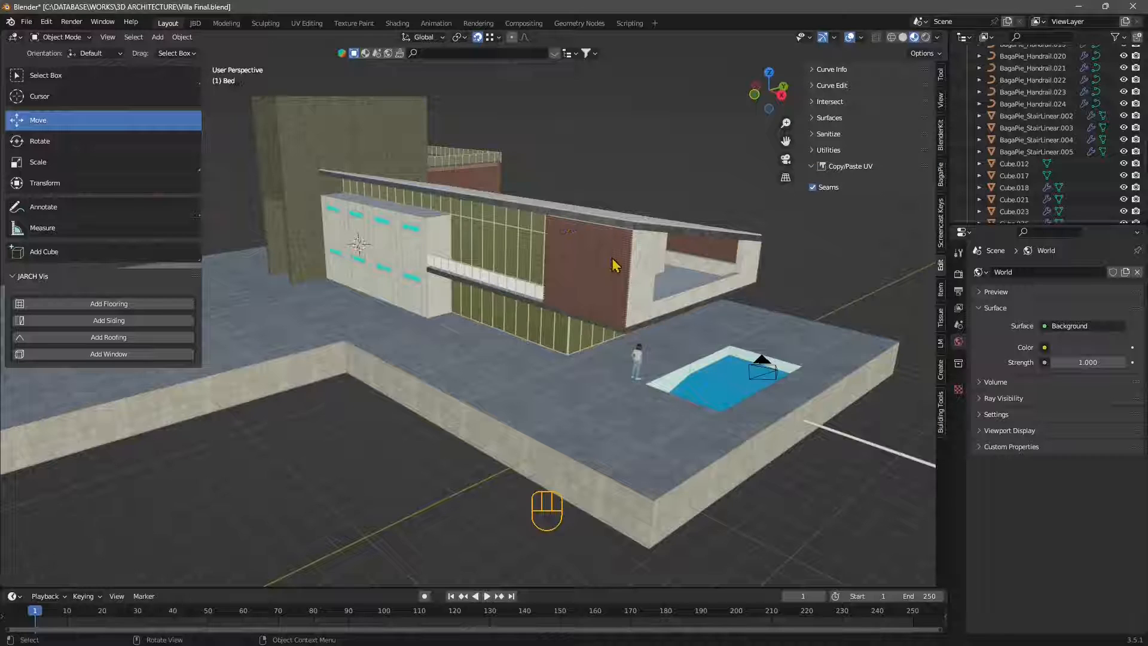
- Switch to Blender and examine the villa's wooden slat cladding above the pool terrace, including its brown wood material
scroll(555, 345, up, 3)
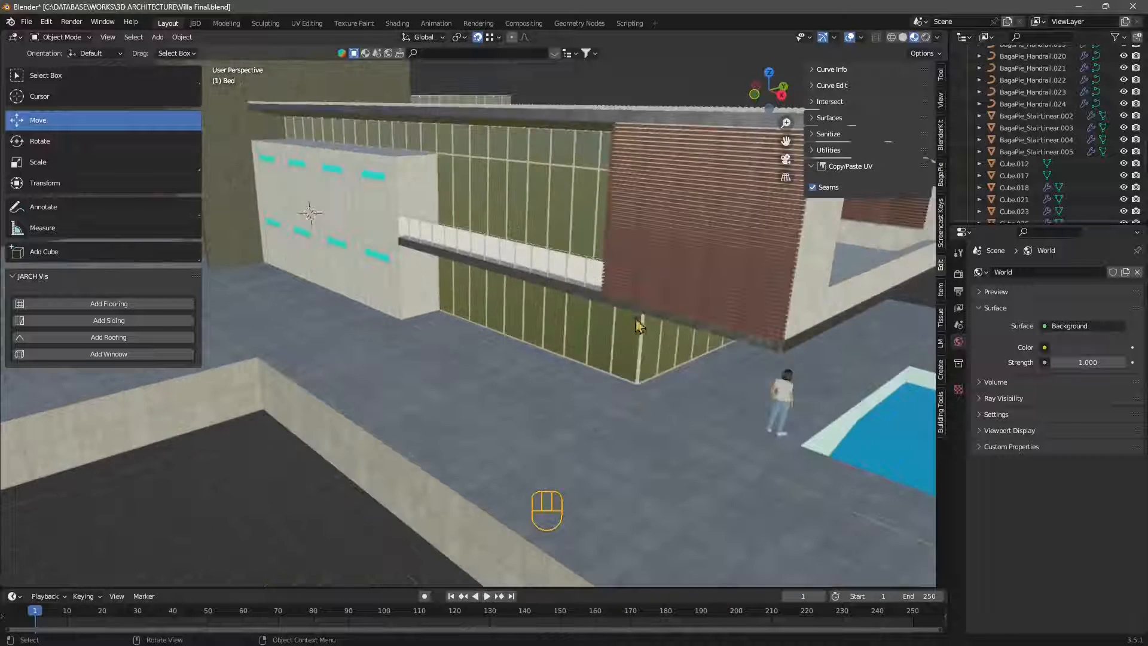
shift+middle_drag(649, 354, 413, 343)
scroll(565, 328, up, 3)
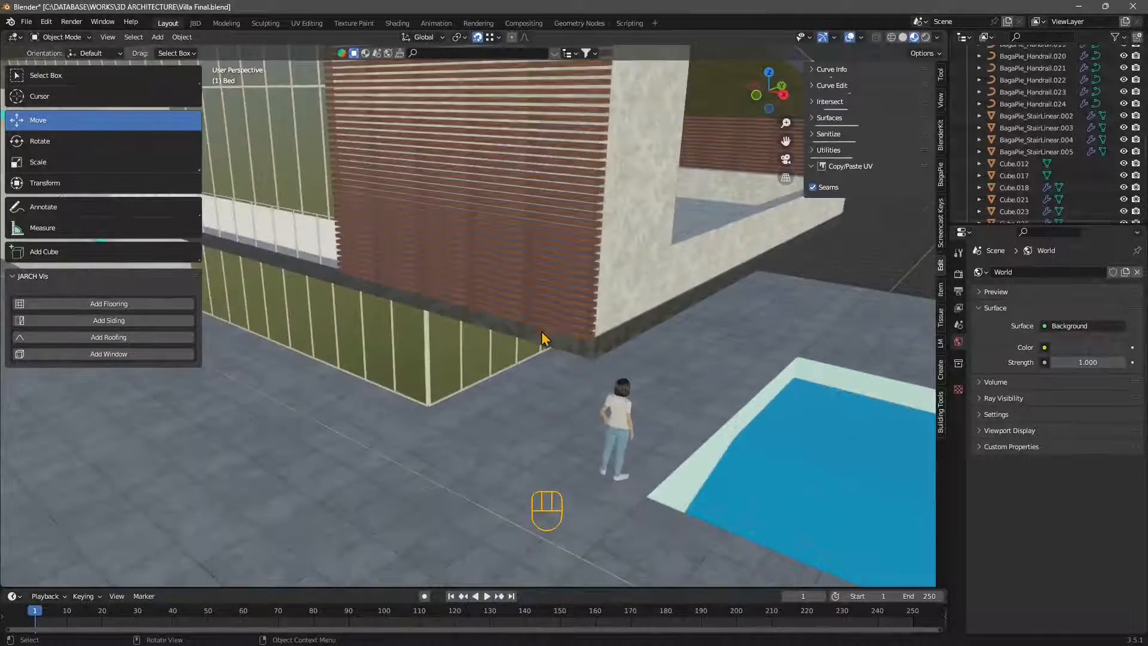
scroll(547, 361, up, 3)
click(645, 350)
middle_drag(639, 371, 624, 121)
middle_drag(607, 345, 607, 313)
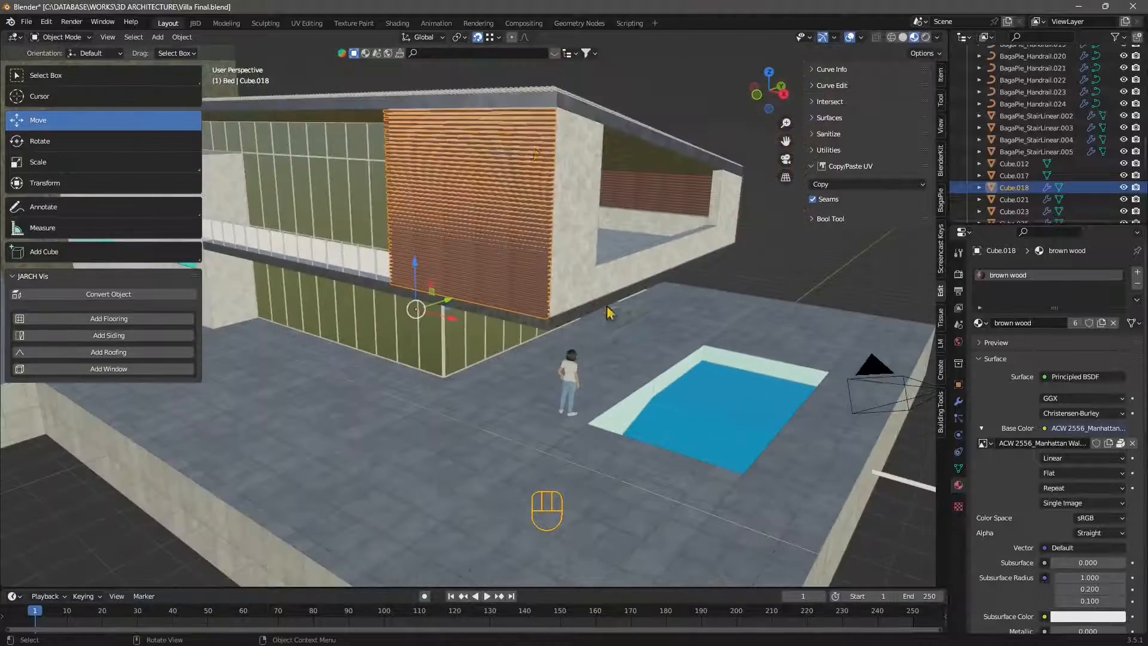
click(621, 104)
shift+middle_drag(526, 292, 648, 302)
middle_drag(396, 254, 421, 268)
scroll(537, 199, up, 3)
- Select the upper-floor balcony handrail and set the Glass Material of its BagaPie_Handrail modifier to curtain glass
click(537, 198)
middle_drag(513, 210, 345, 221)
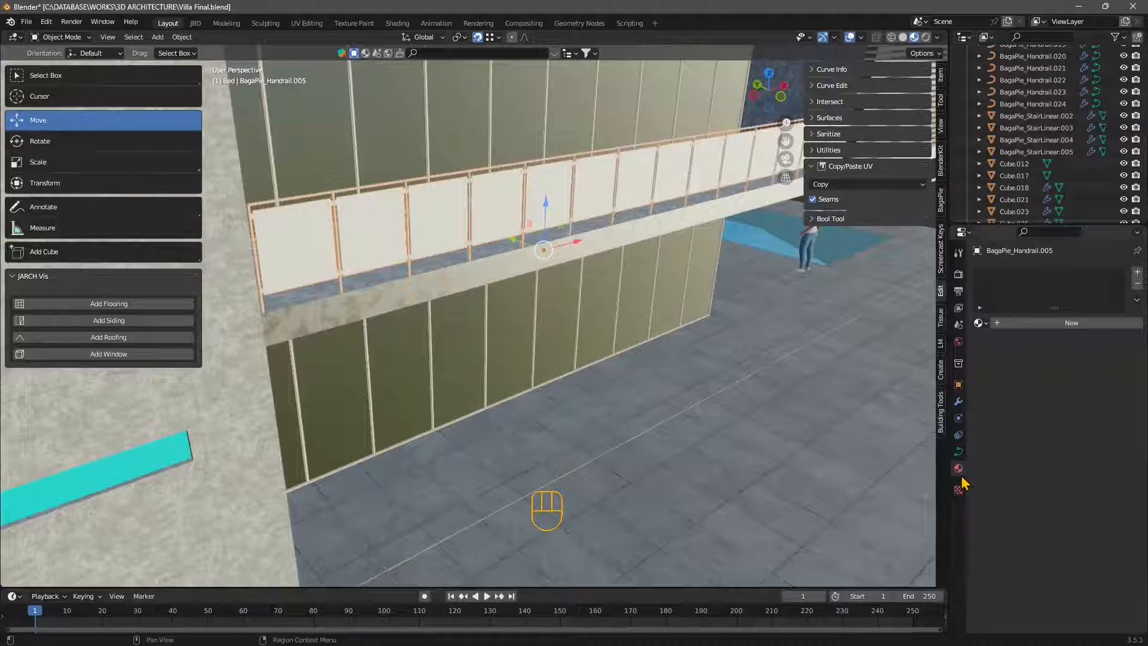
click(964, 400)
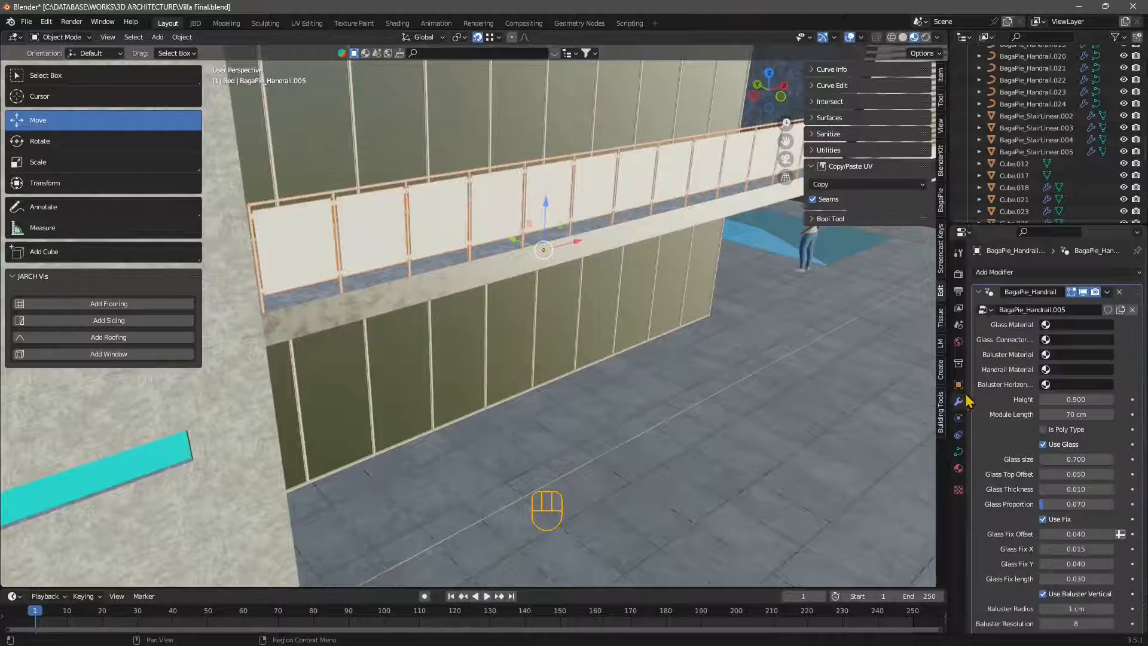
scroll(576, 350, down, 3)
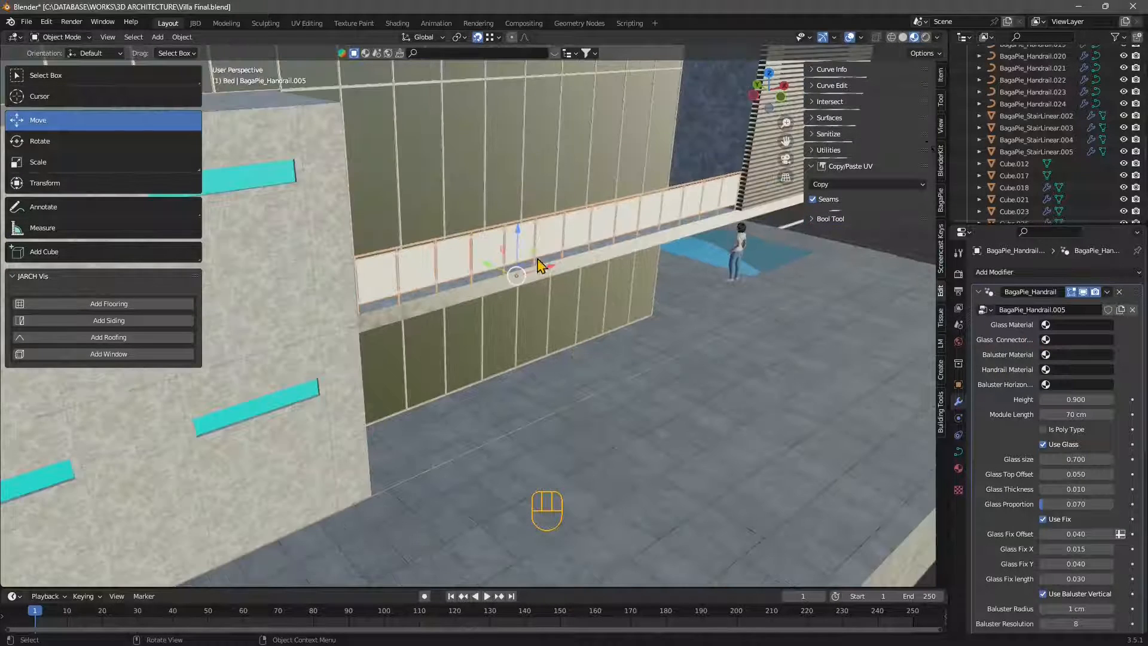
scroll(537, 263, up, 2)
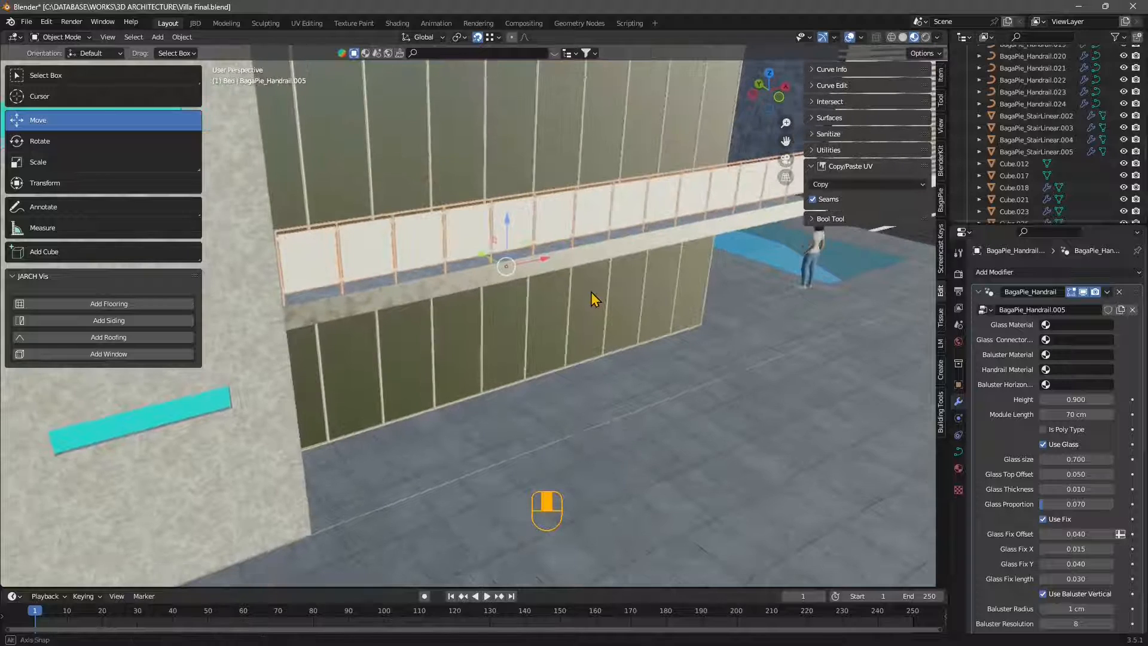
click(1045, 324)
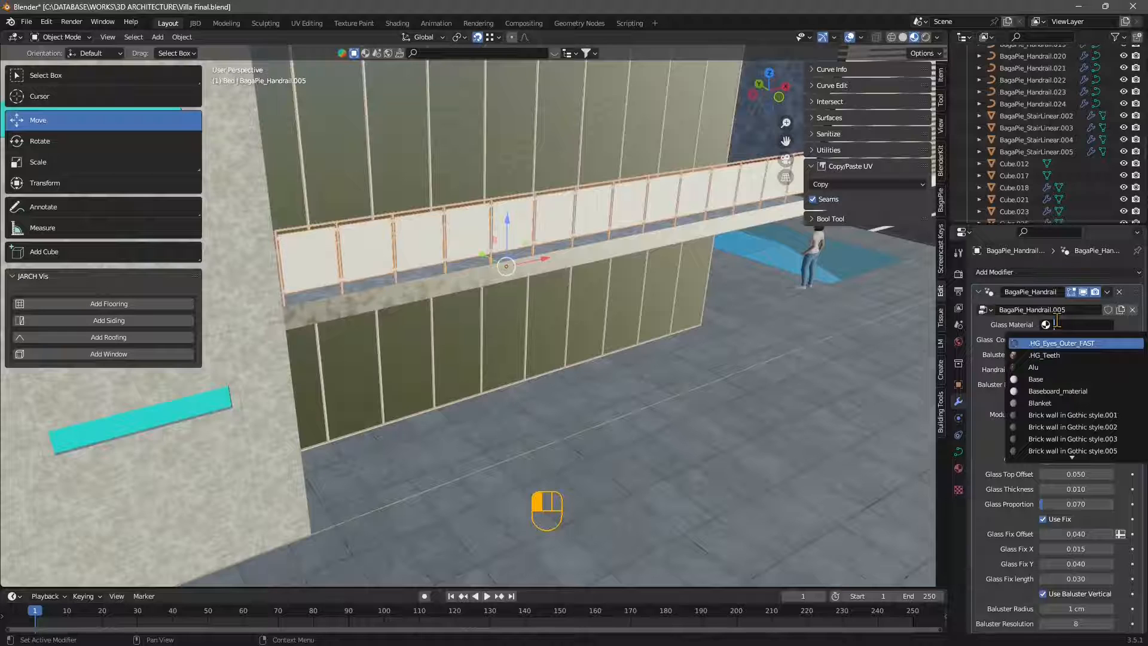
text(glass)
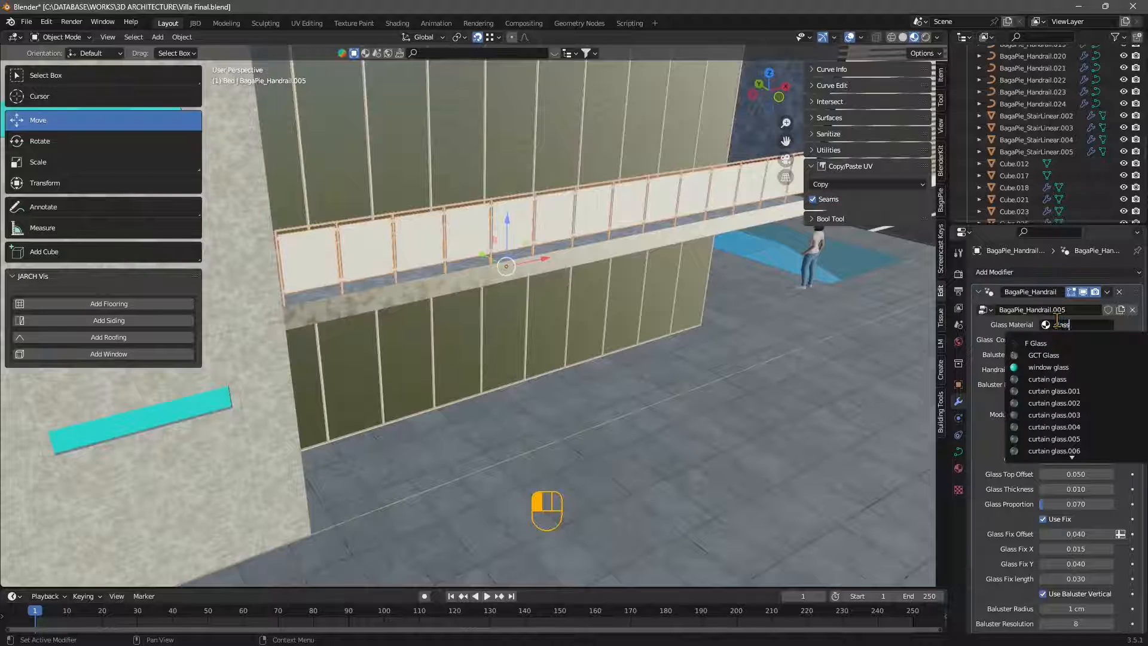
click(1045, 379)
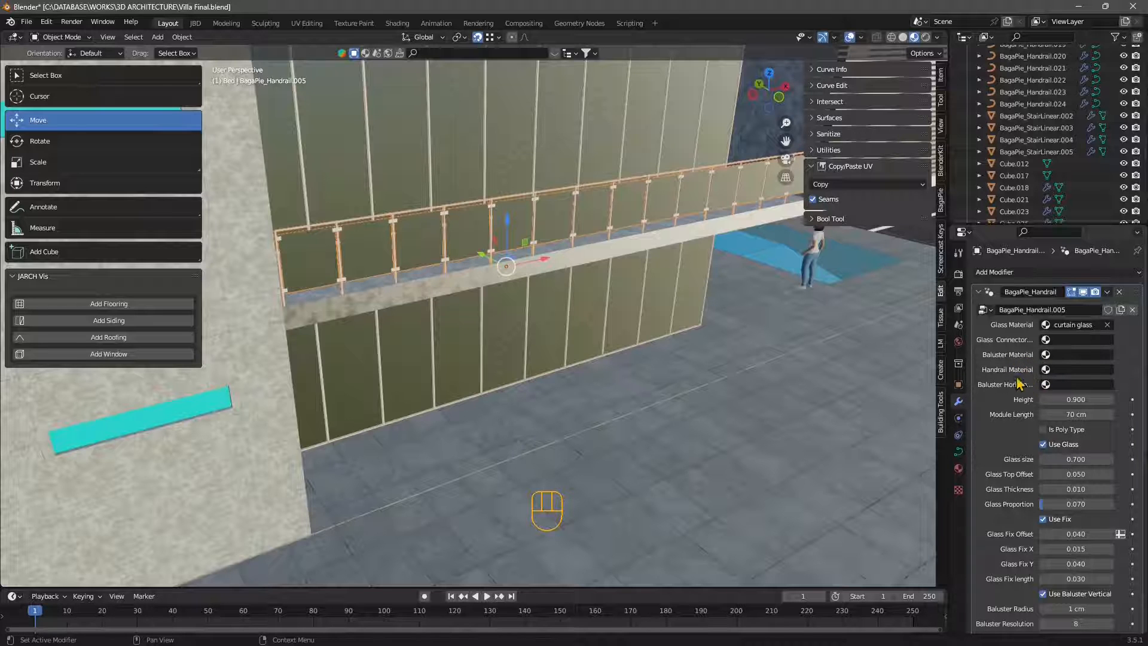
- Select the upper-floor curtain window behind the balcony and inspect its frame and glass material slots and its modifiers
click(741, 385)
scroll(734, 384, down, 4)
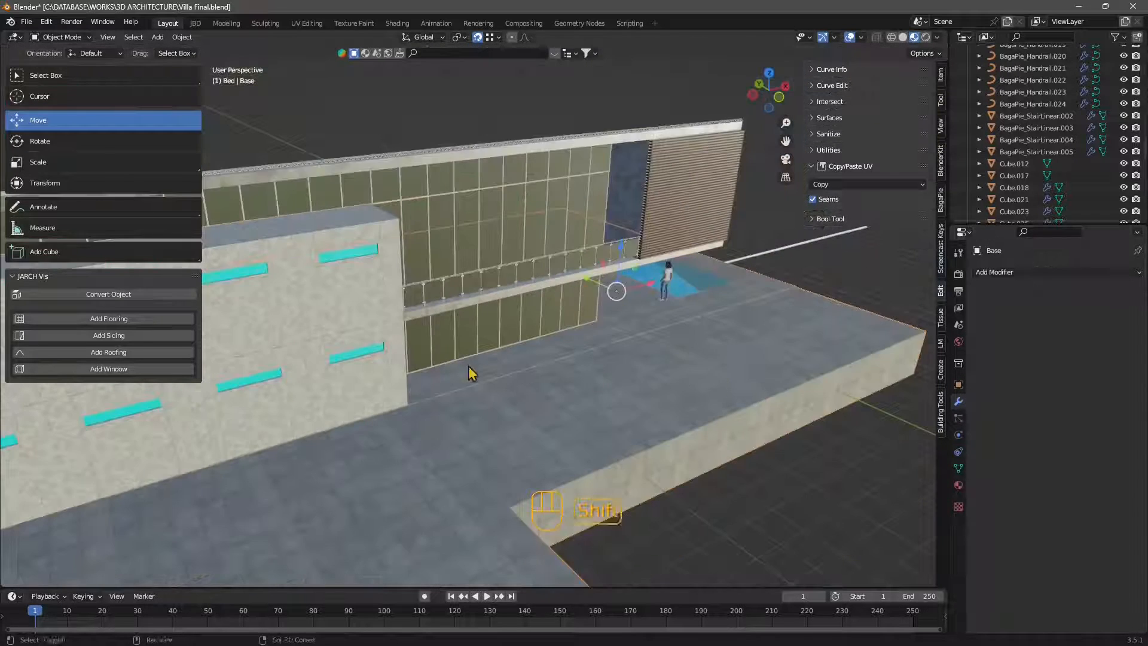
shift+middle_drag(470, 372, 531, 389)
middle_drag(531, 389, 503, 373)
click(523, 239)
scroll(532, 238, up, 4)
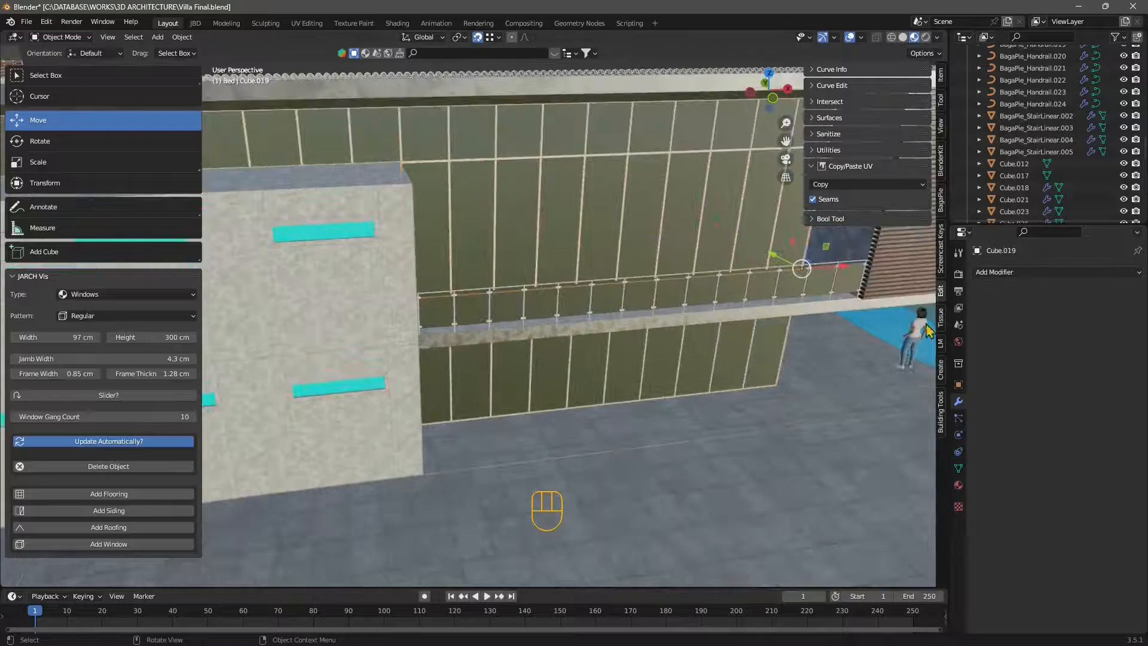
middle_drag(671, 346, 632, 356)
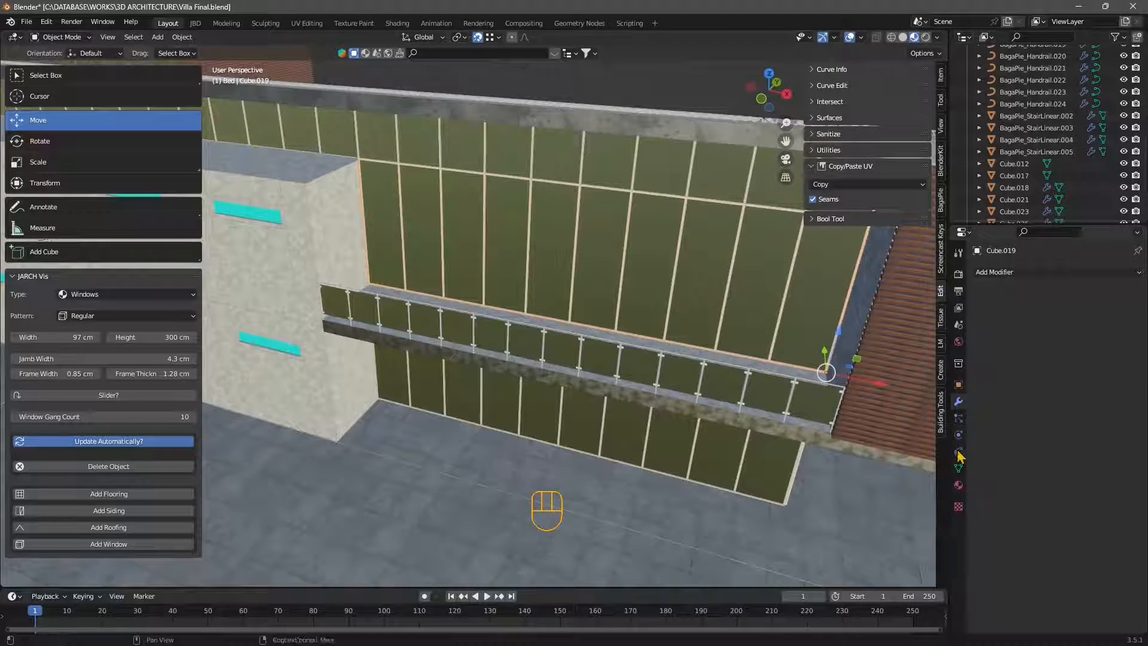
click(959, 485)
click(1012, 276)
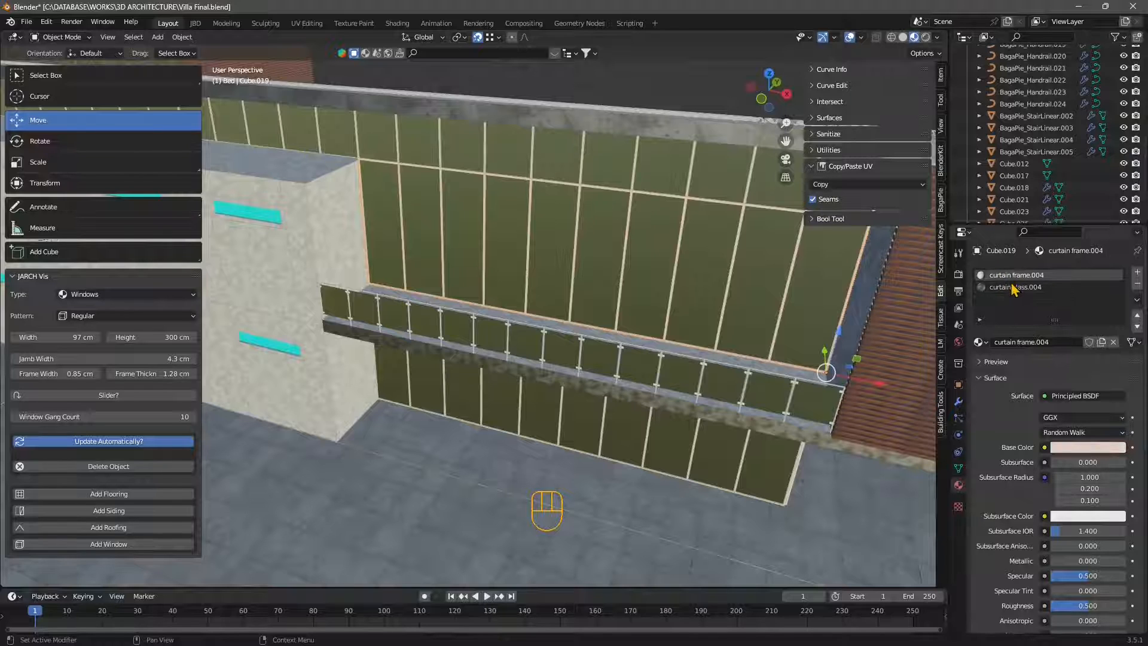
click(1012, 285)
click(1014, 277)
click(959, 401)
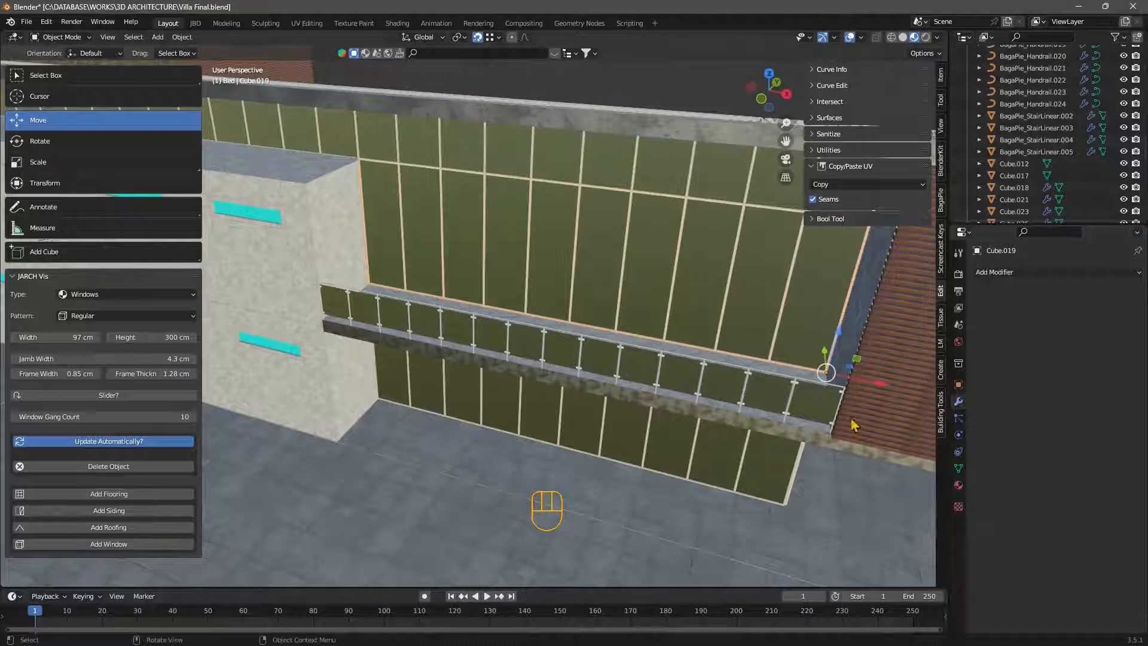
- Reselect the balcony handrail and check its BagaPie_Handrail modifier by switching the viewport display off and back on
click(749, 385)
middle_drag(743, 431, 785, 404)
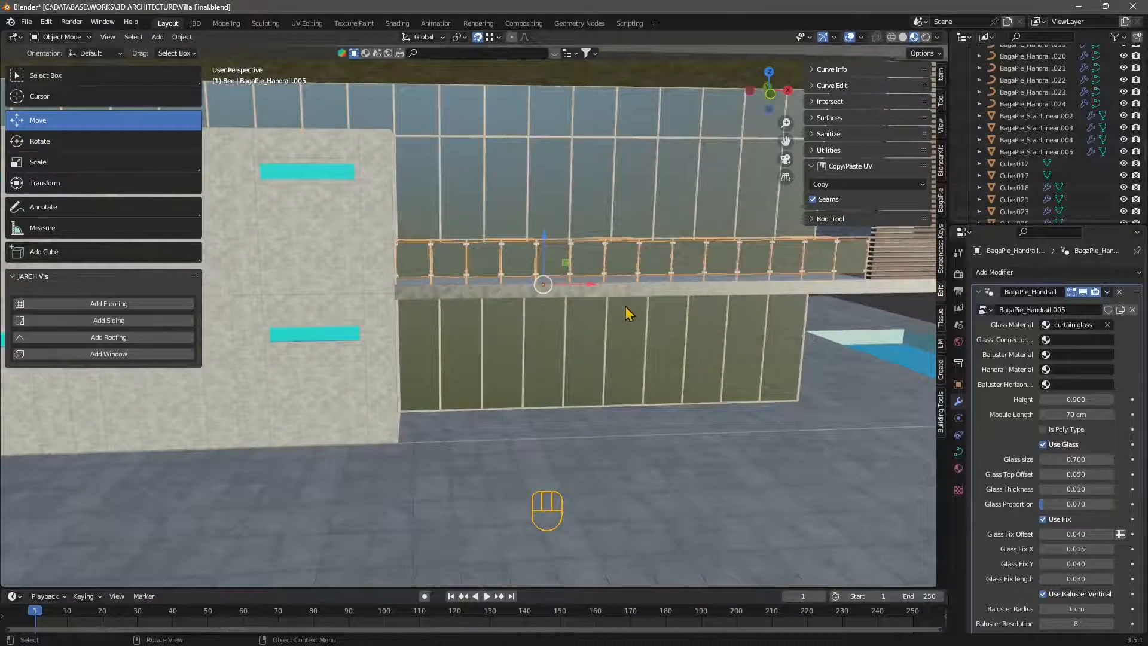
middle_drag(625, 306, 641, 328)
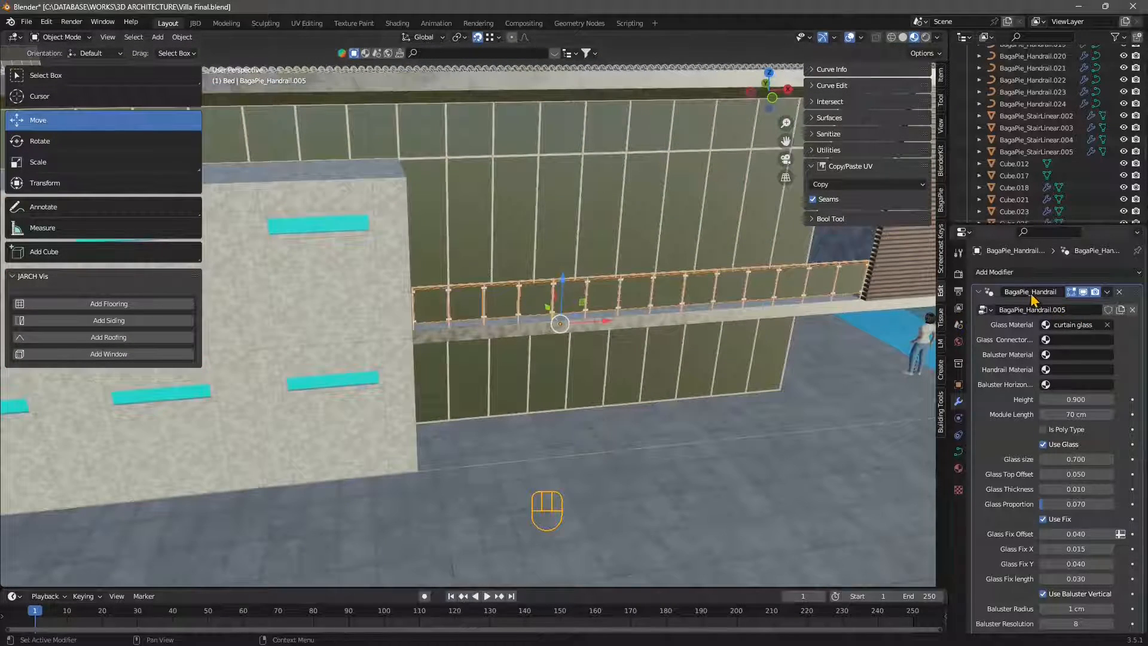
click(1082, 291)
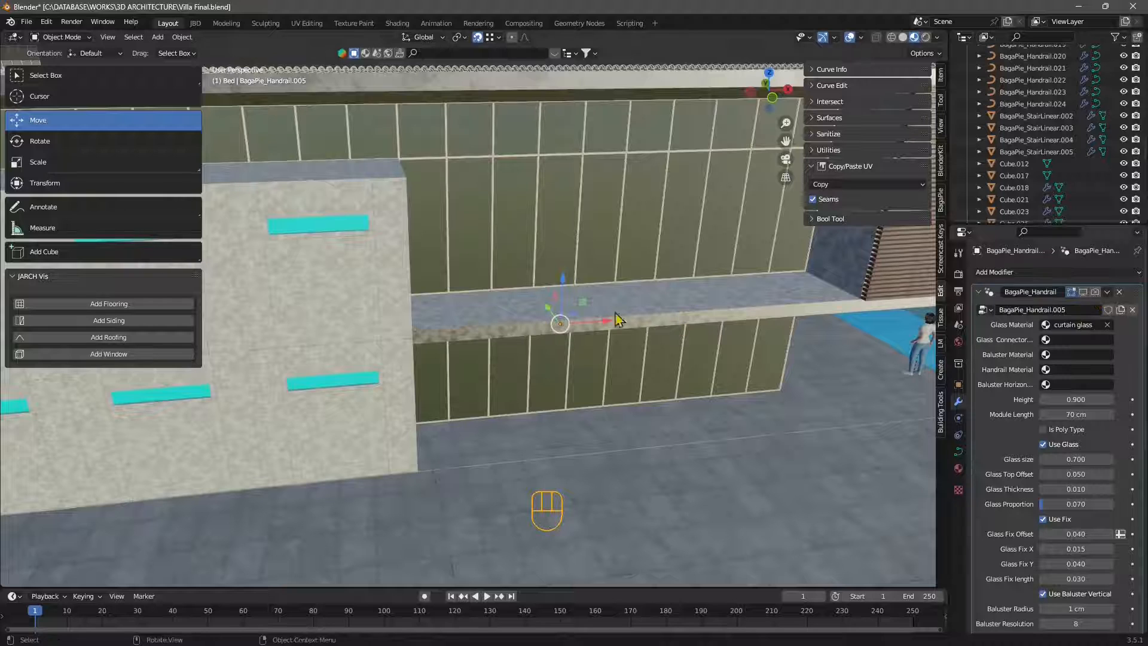
click(1083, 293)
click(1095, 293)
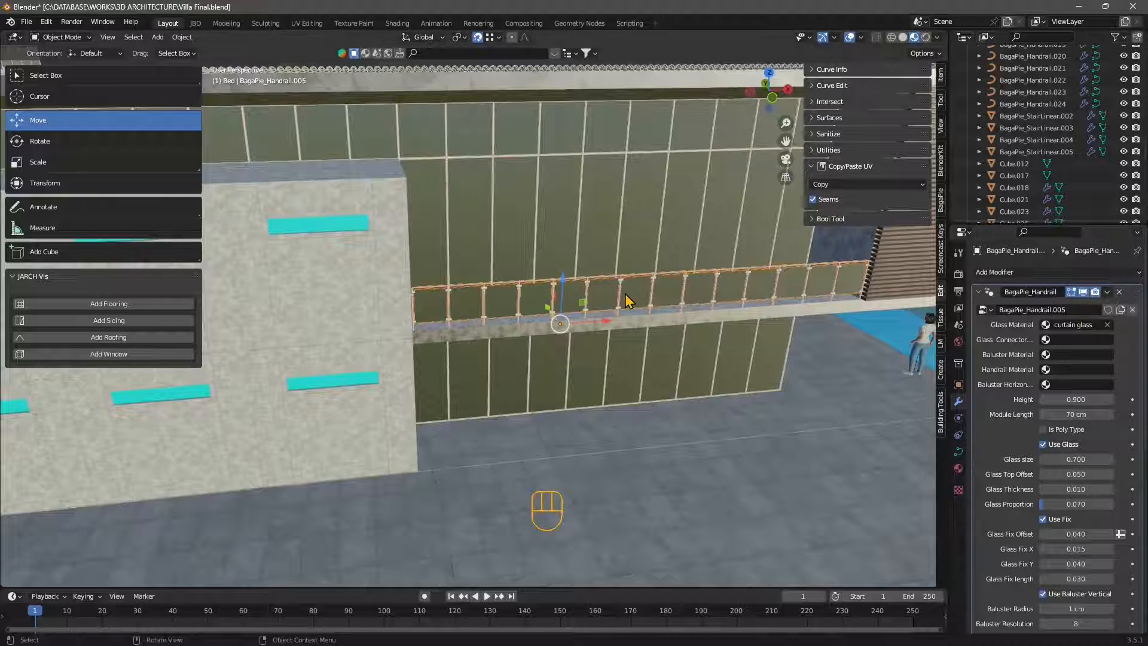
- Try to apply the BagaPie_Handrail modifier on the balcony handrail, and convert the handrail curve to a mesh
click(1107, 292)
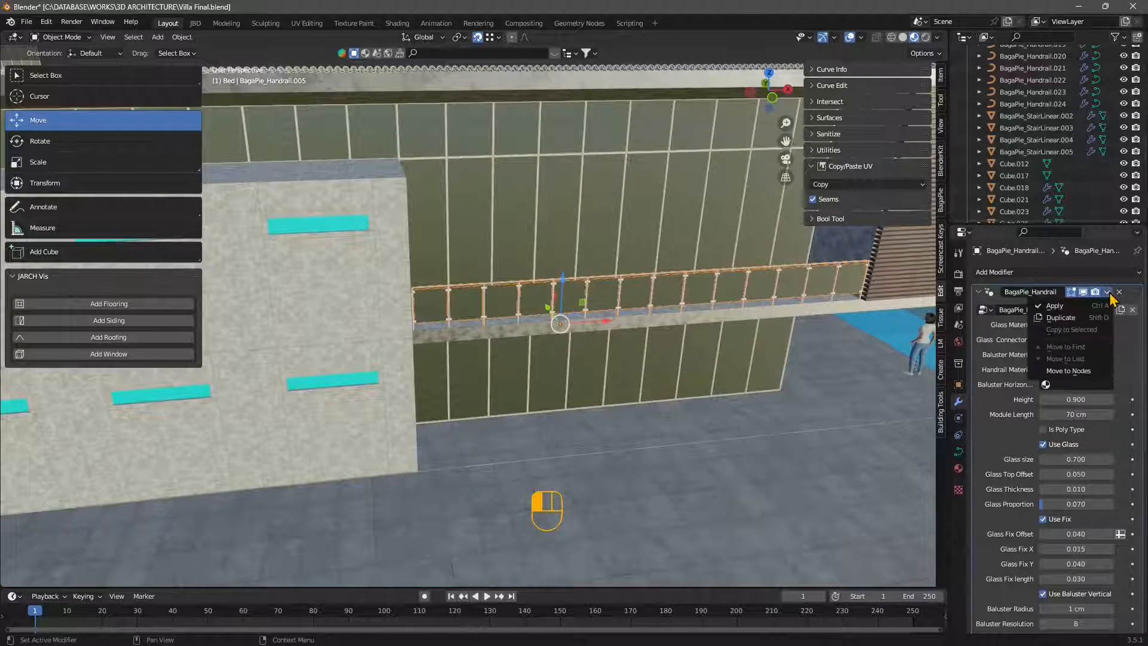
click(1055, 306)
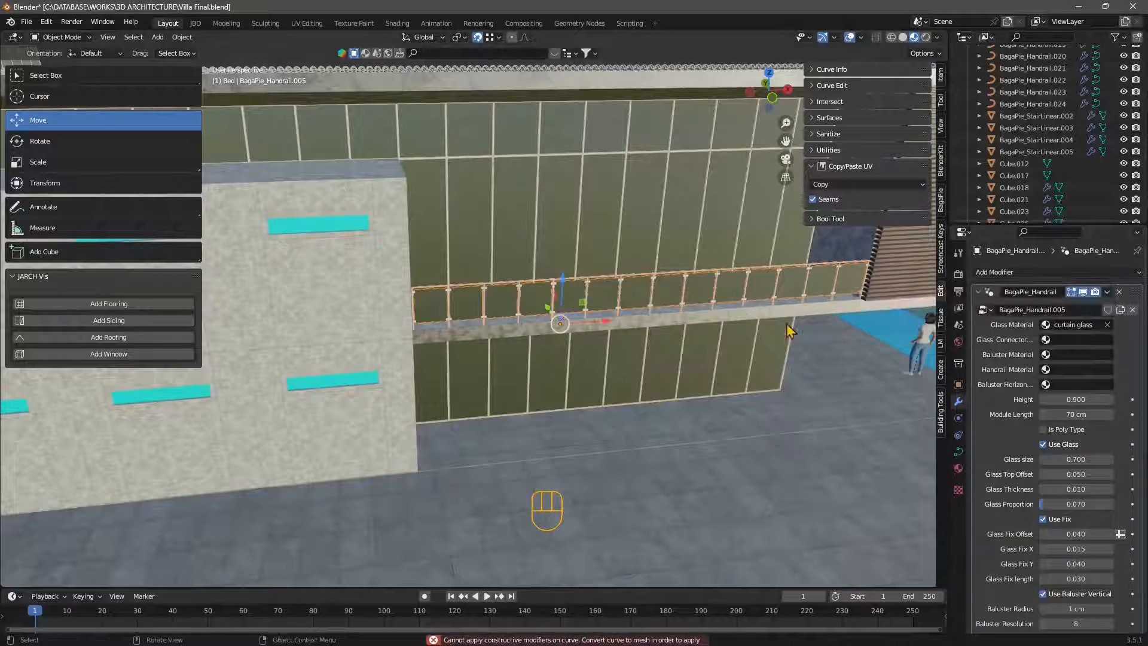
right_click(550, 302)
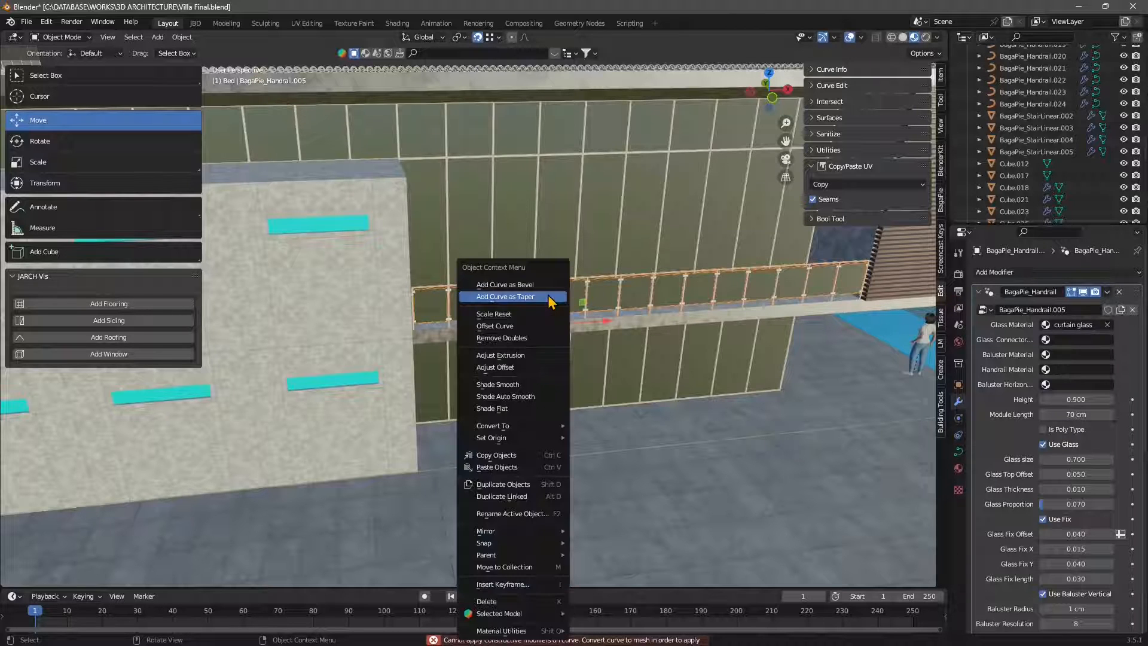
mouse_move(516, 426)
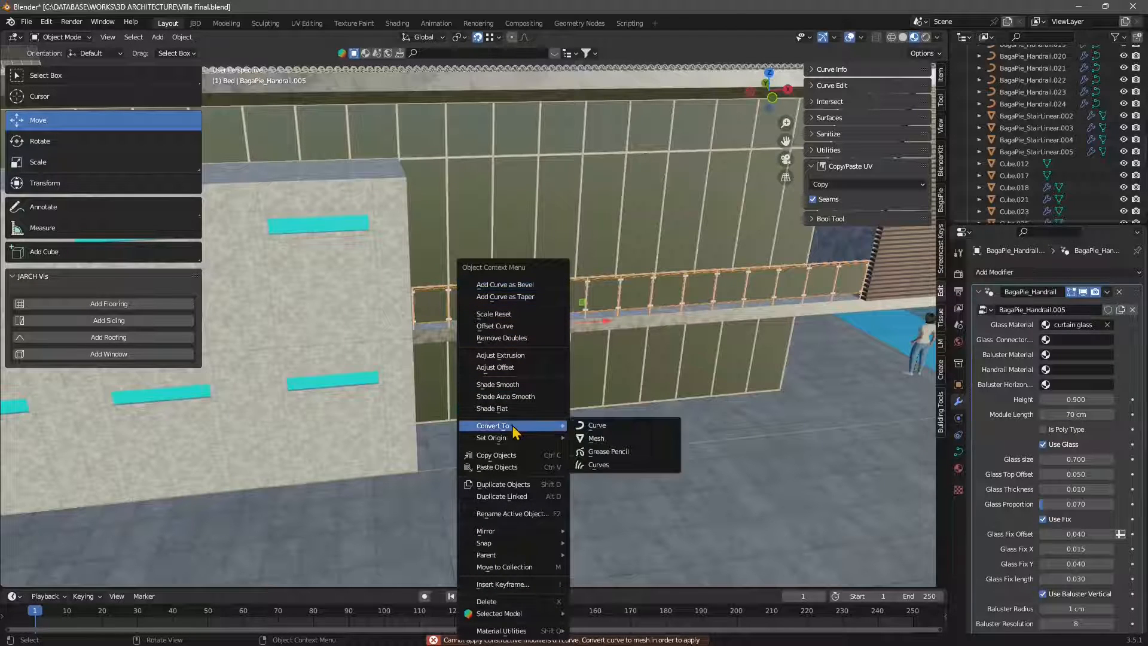
click(610, 439)
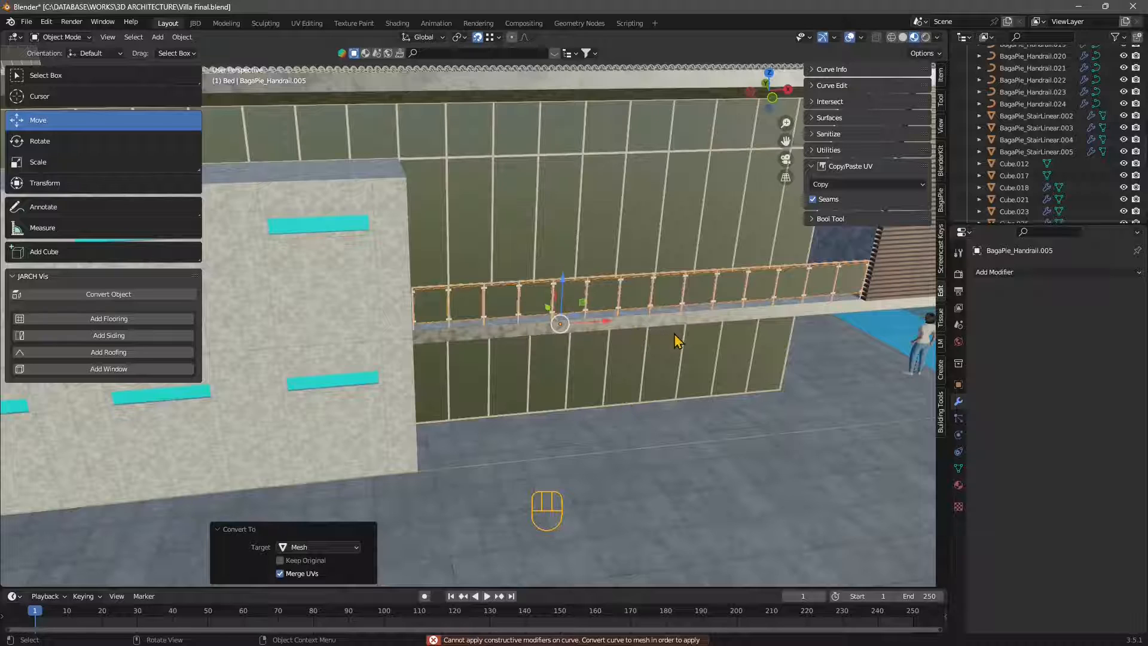
- Examine the converted balcony handrail from several viewpoints and look over the rest of the villa's facade
scroll(714, 406, down, 1)
scroll(713, 406, down, 1)
click(580, 151)
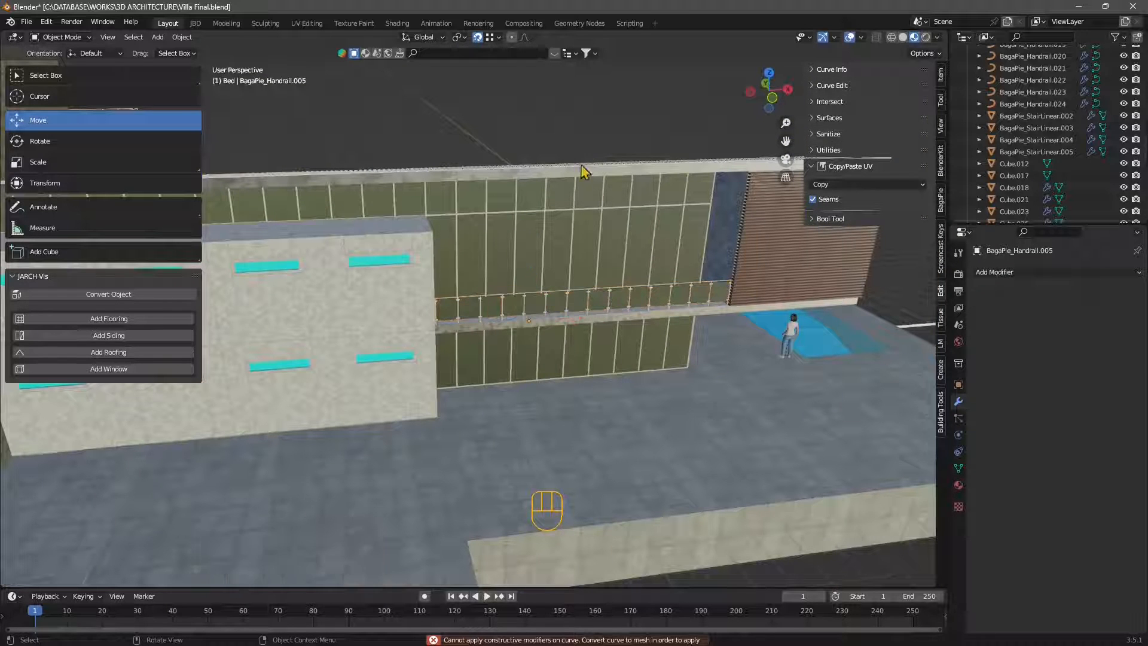
middle_drag(611, 379, 584, 381)
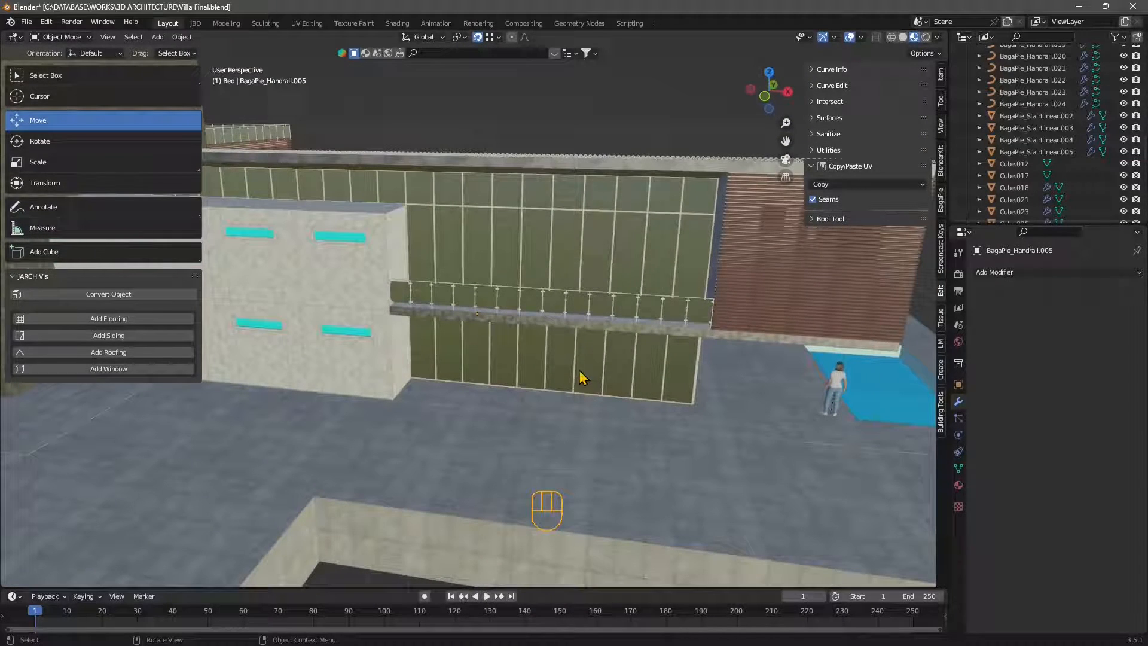
click(634, 321)
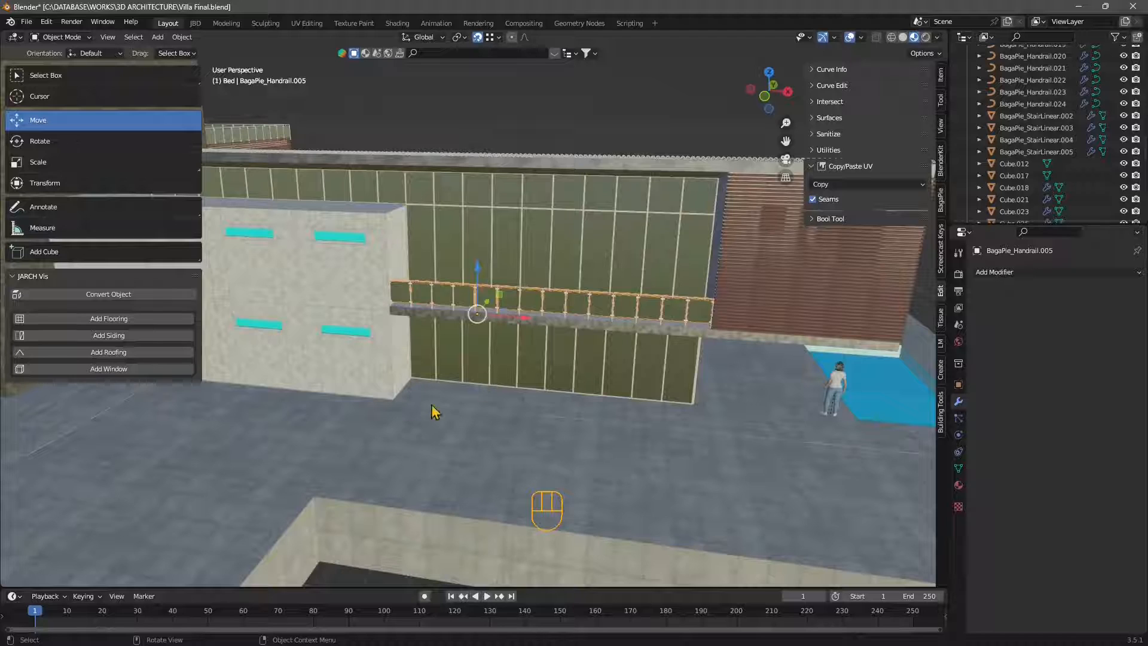
shift+middle_drag(433, 410, 601, 432)
scroll(602, 431, down, 3)
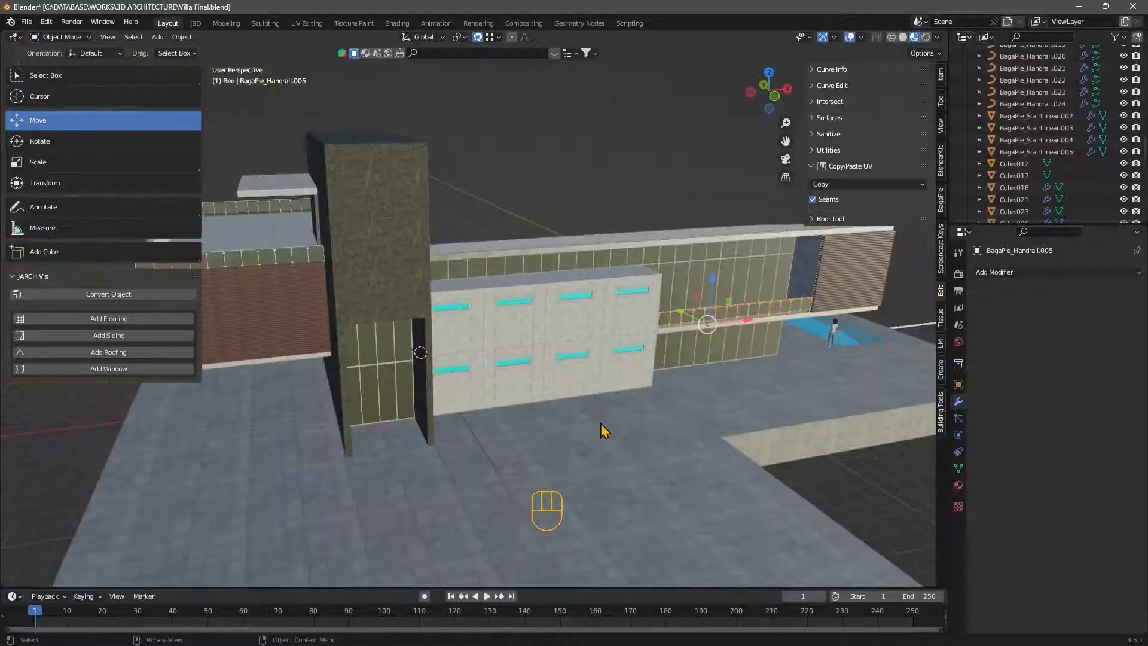
scroll(593, 432, up, 1)
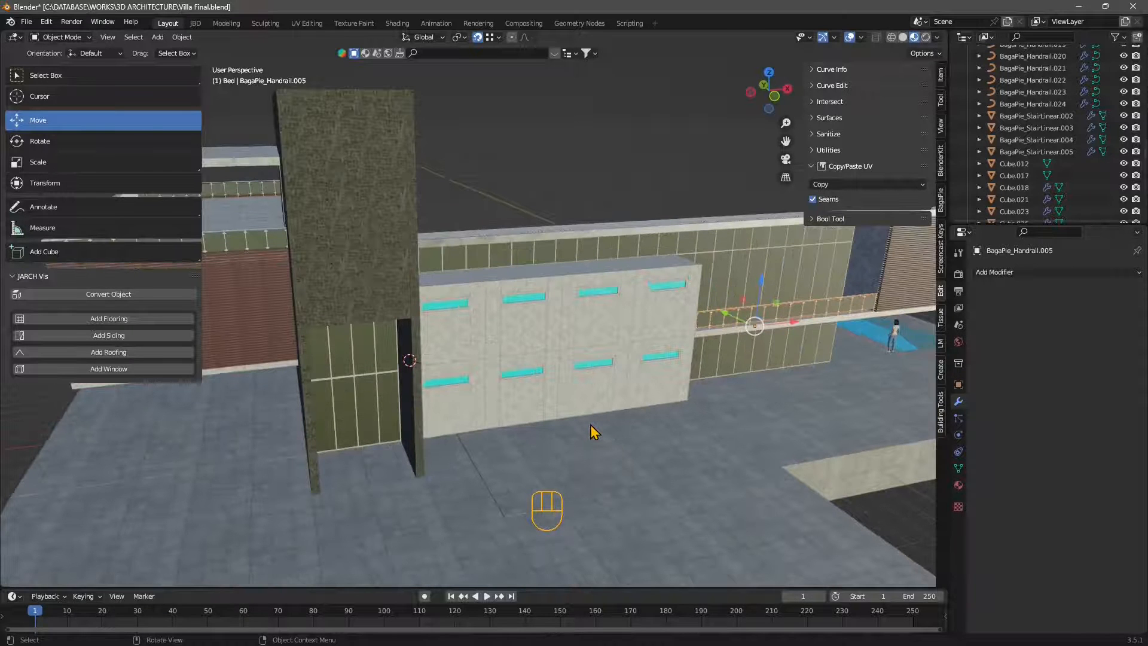